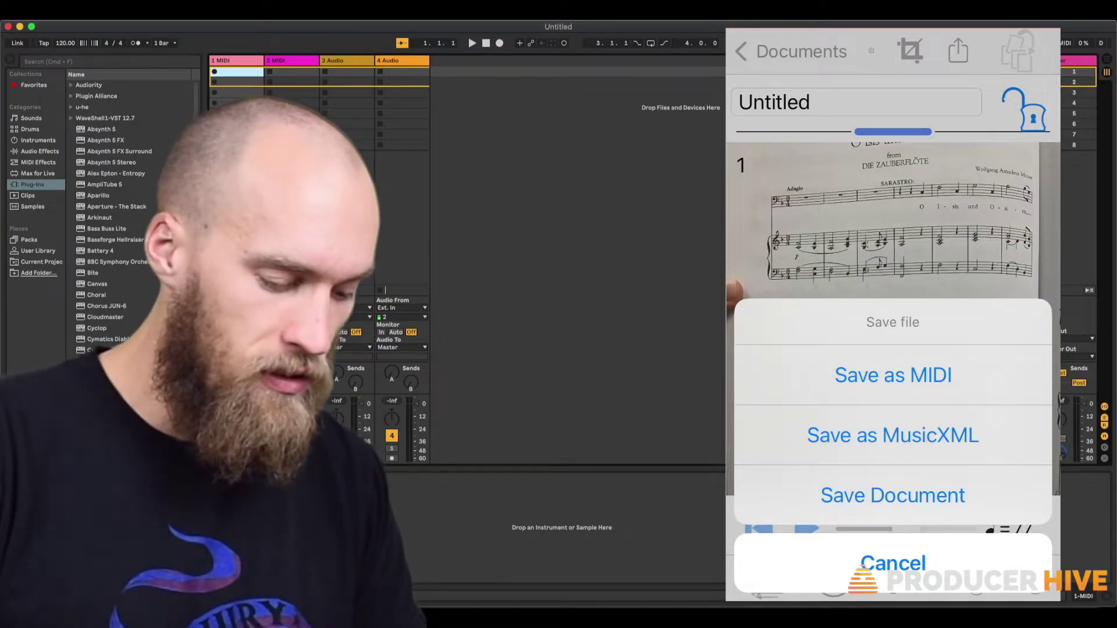
Save the scanned score as a MIDI file and send it to the computer over AirDrop.
left_click(893, 375)
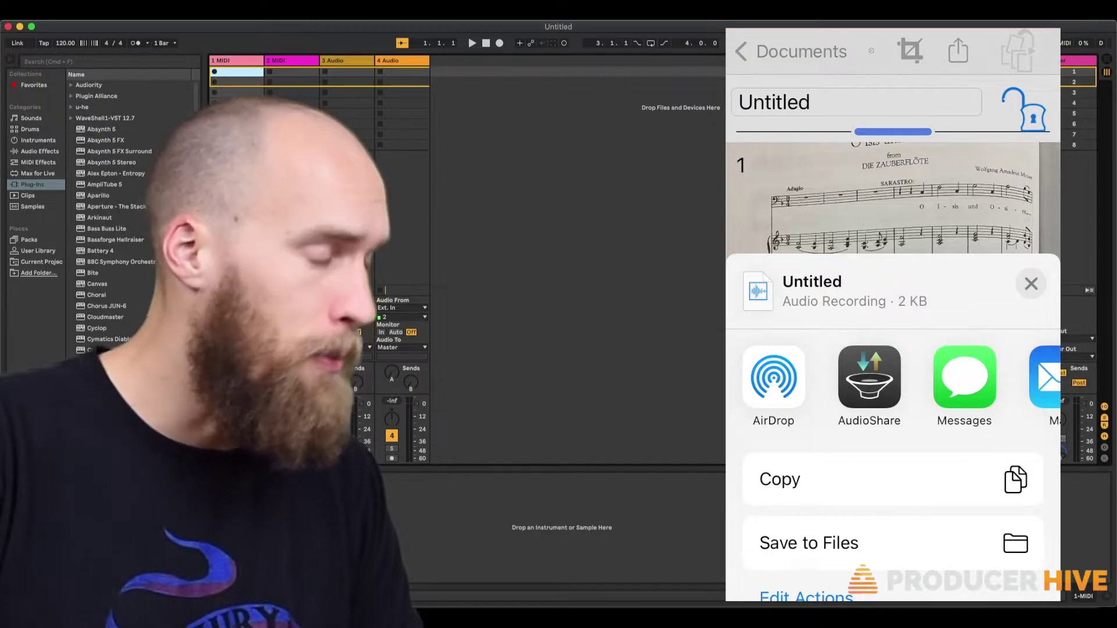
left_click(773, 376)
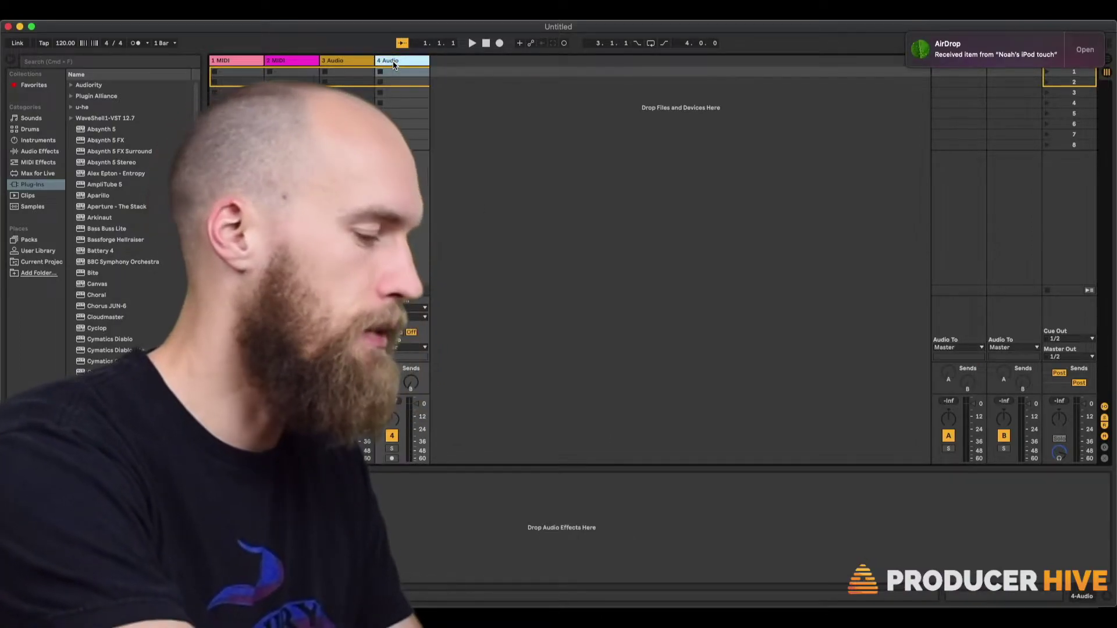
Delete every track except the first MIDI track and load the newly received Untitled MIDI file into that track's first clip slot.
key("BackSpace")
key("BackSpace")
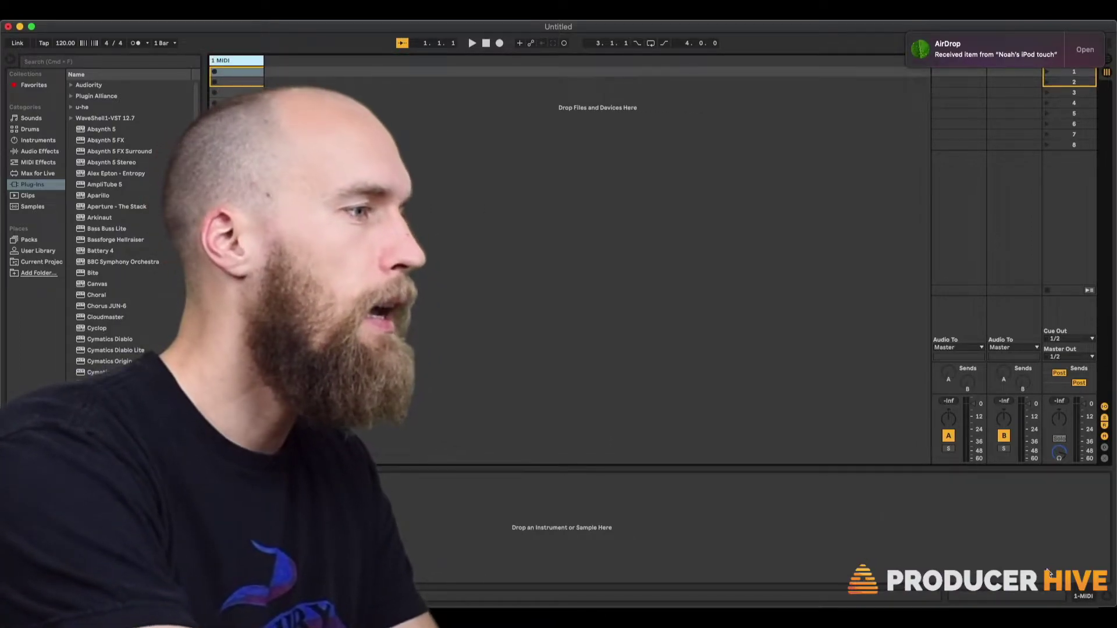
left_click(1064, 602)
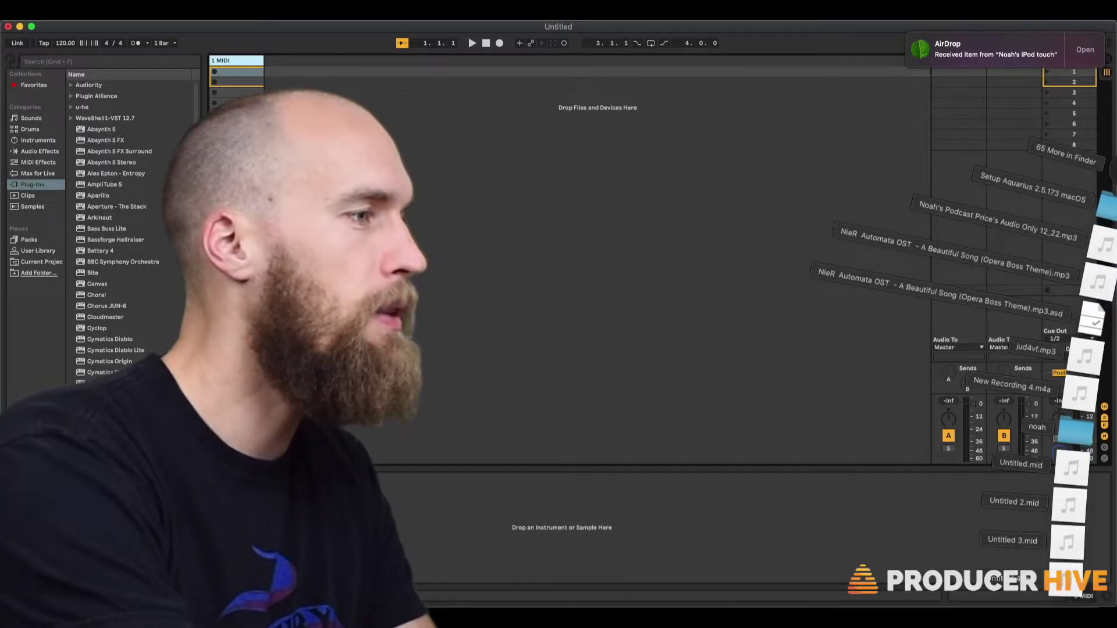
left_click_drag(1065, 580, 308, 85)
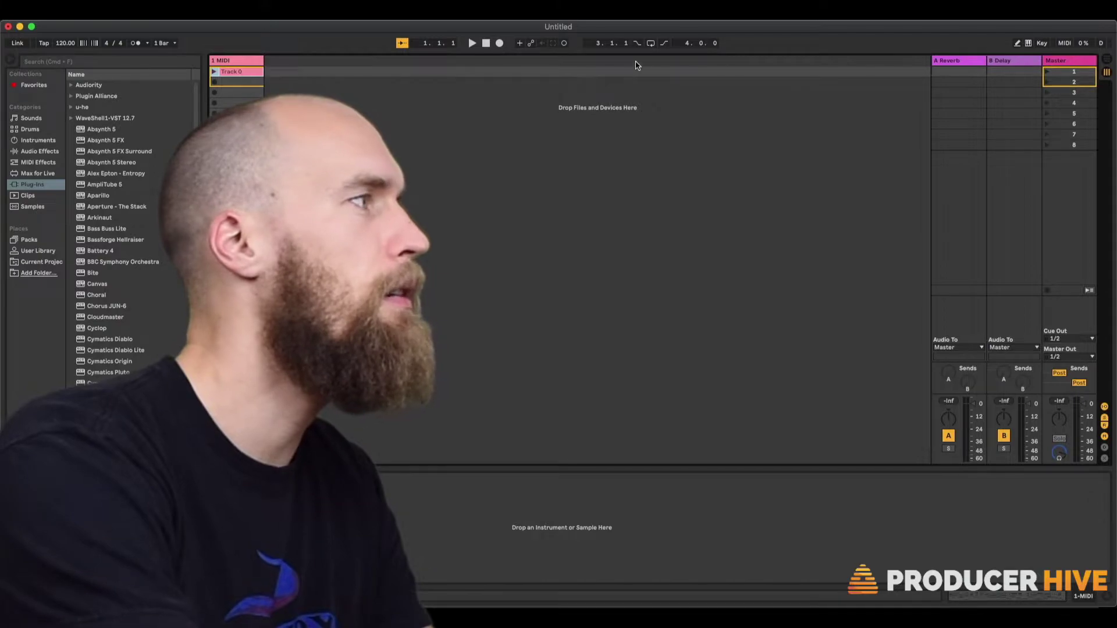
Show the imported Track 0 clip's notes in the piano roll.
left_click(1021, 594)
scroll(732, 443, "up", 3)
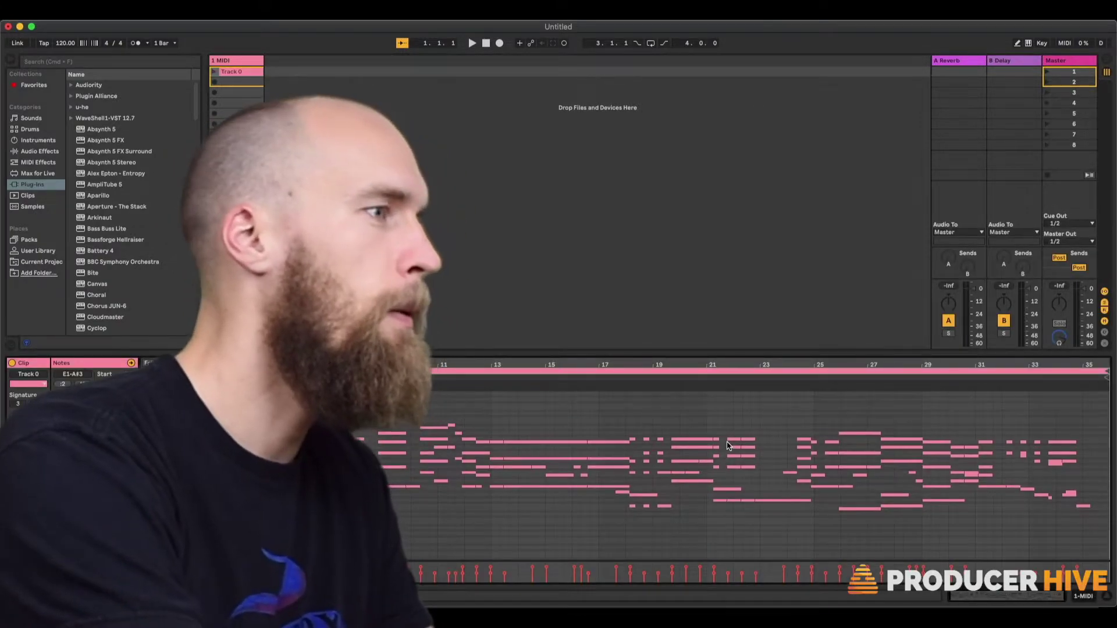
left_click(491, 479)
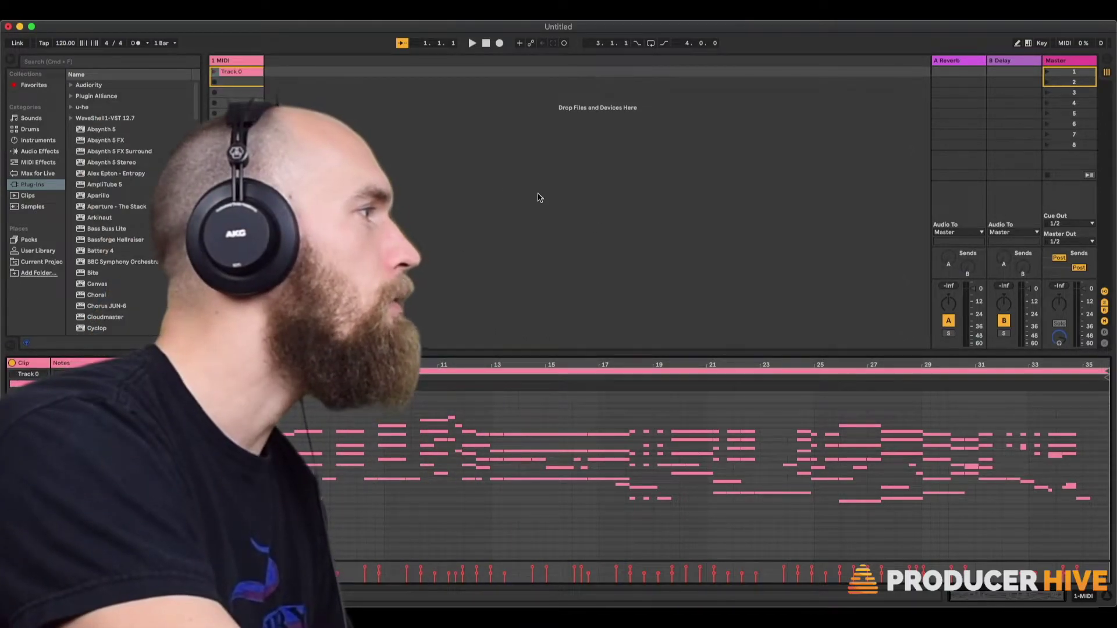
Find the Kontakt plug-in and load it on the MIDI track.
scroll(139, 233, "down", 1)
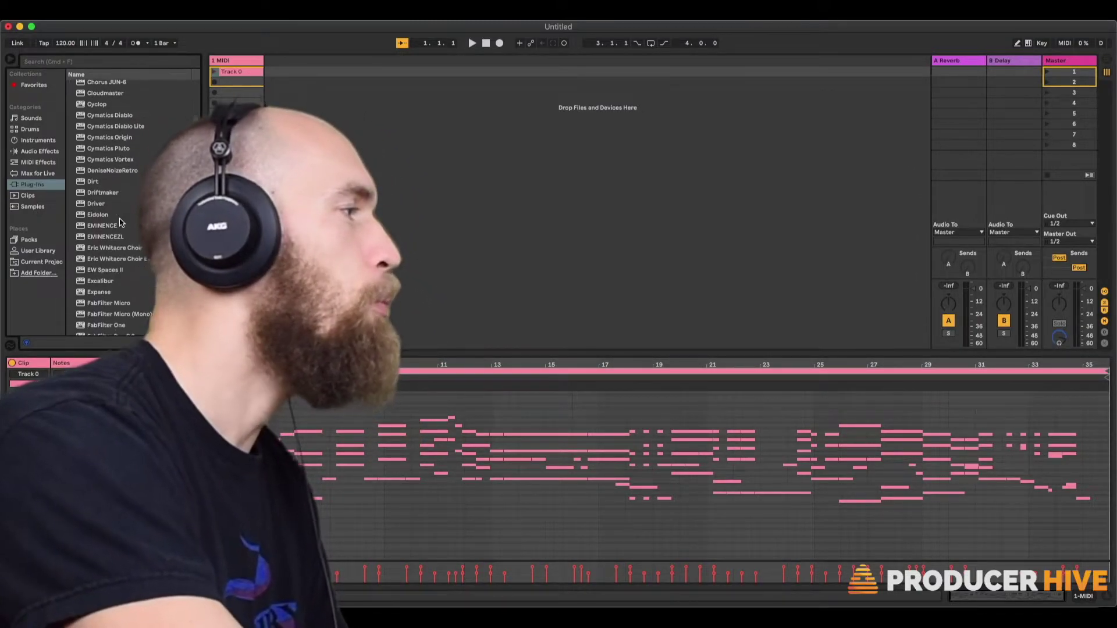
scroll(120, 222, "down", 5)
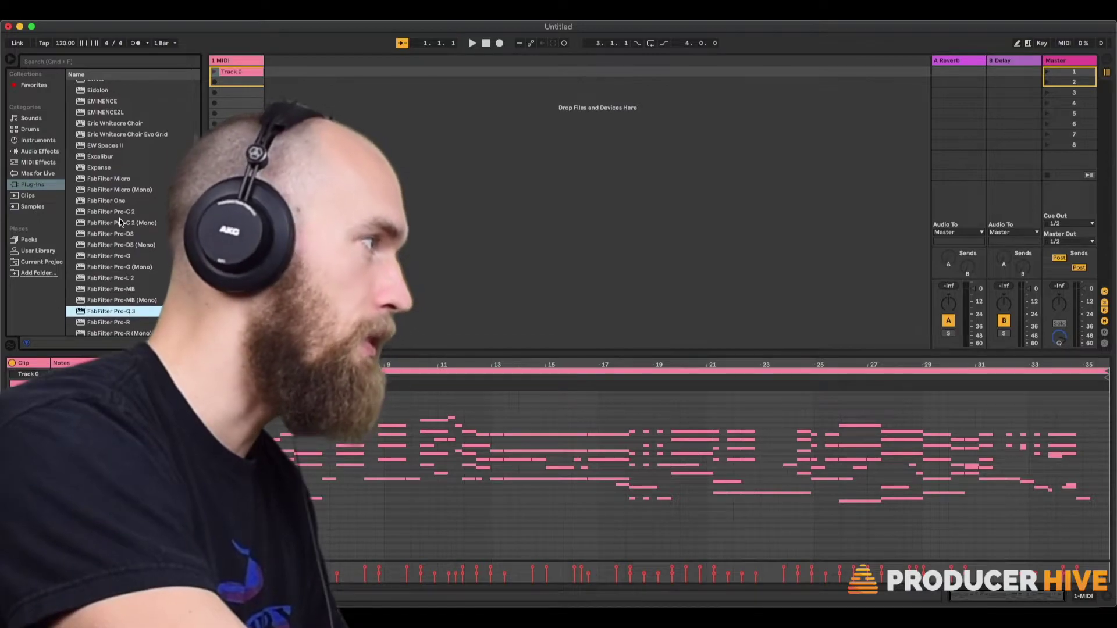
scroll(121, 222, "down", 10)
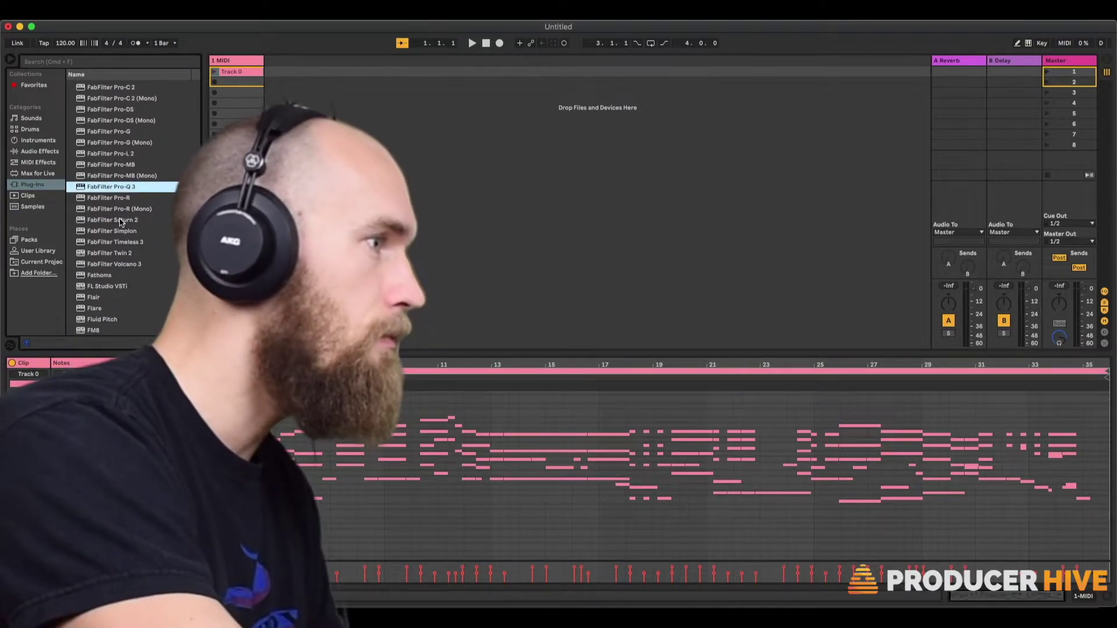
scroll(120, 222, "down", 5)
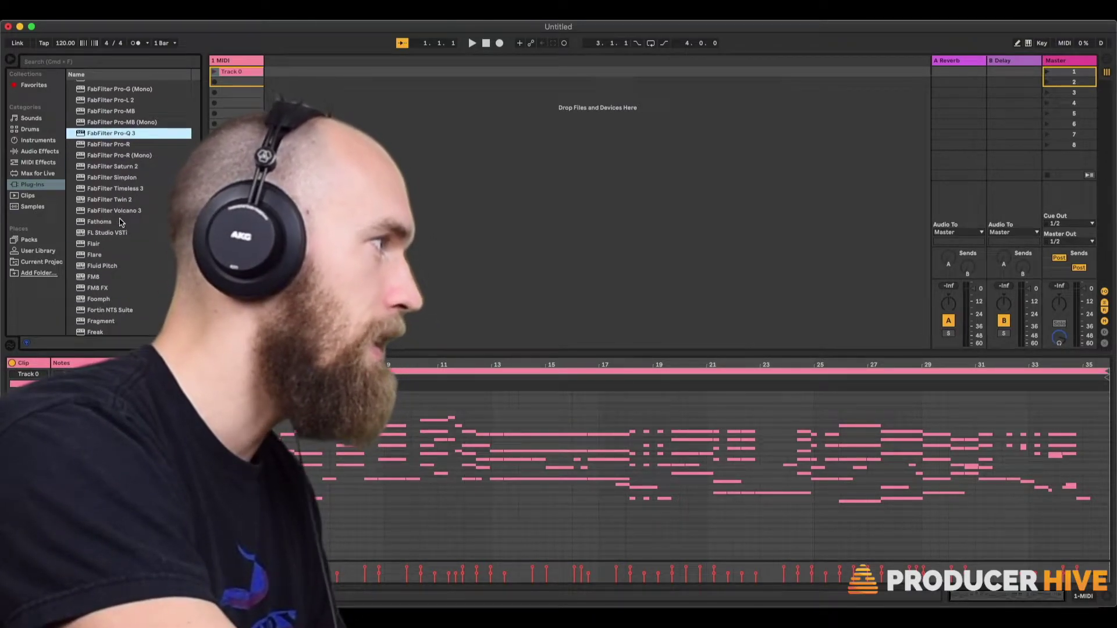
scroll(120, 222, "up", 3)
scroll(120, 223, "up", 2)
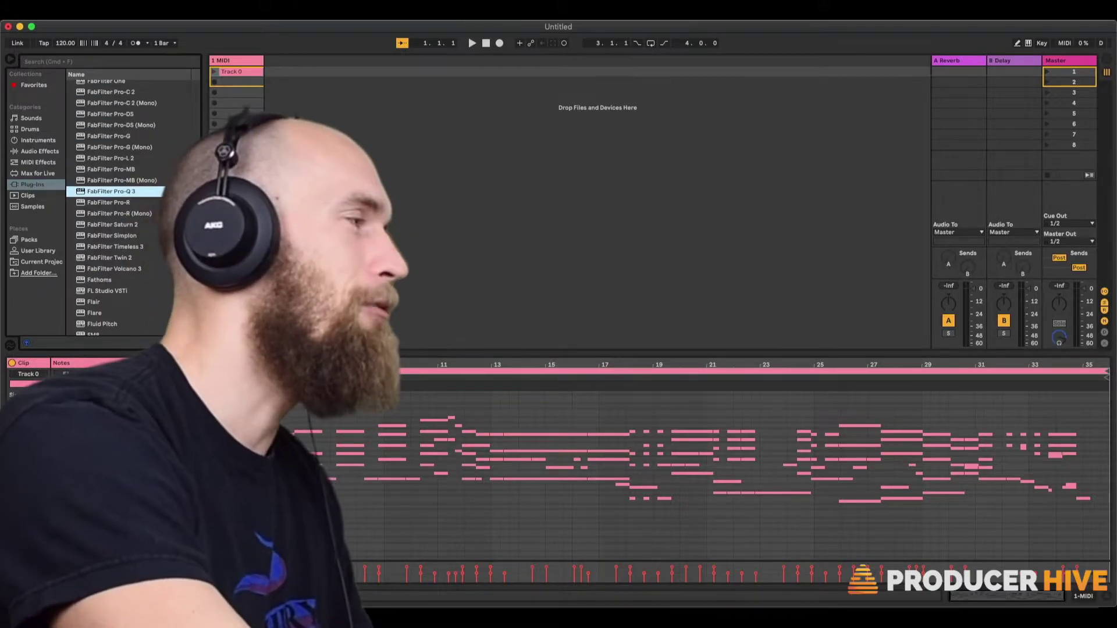
scroll(120, 222, "up", 3)
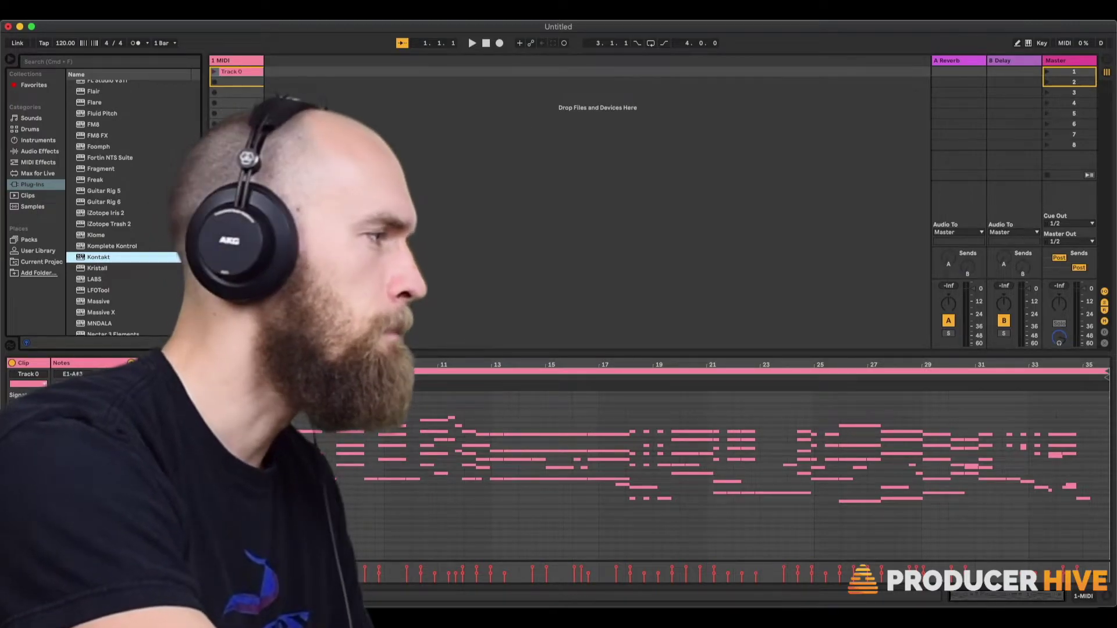
key("Return")
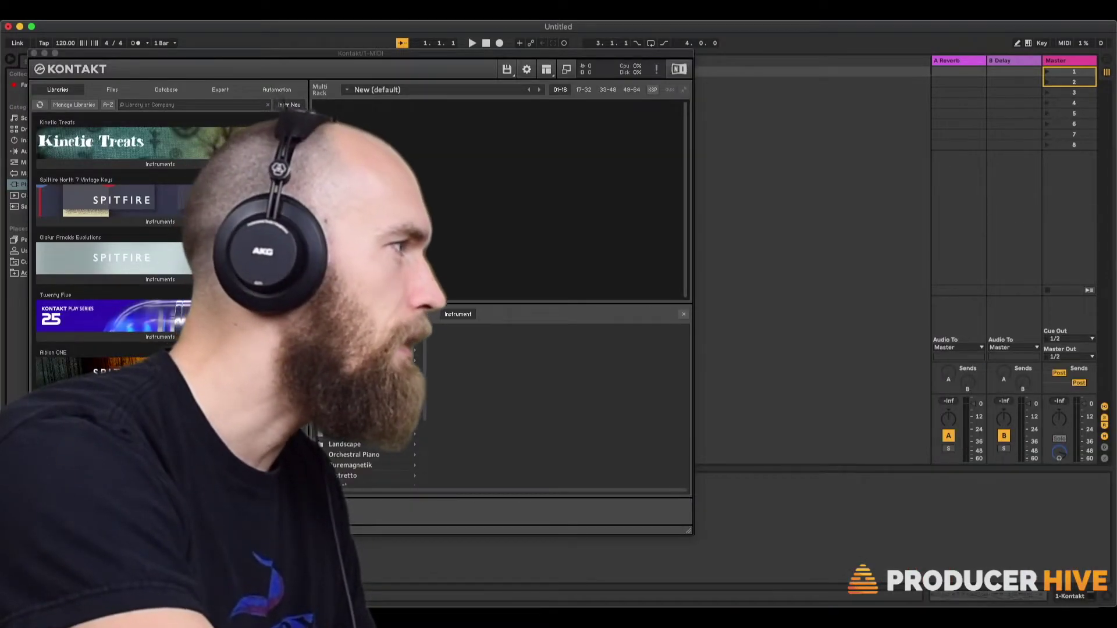
Open the instruments of Spitfire's Symphonic Organ library in Kontakt, and play the Track 0 clip.
scroll(114, 250, "down", 20)
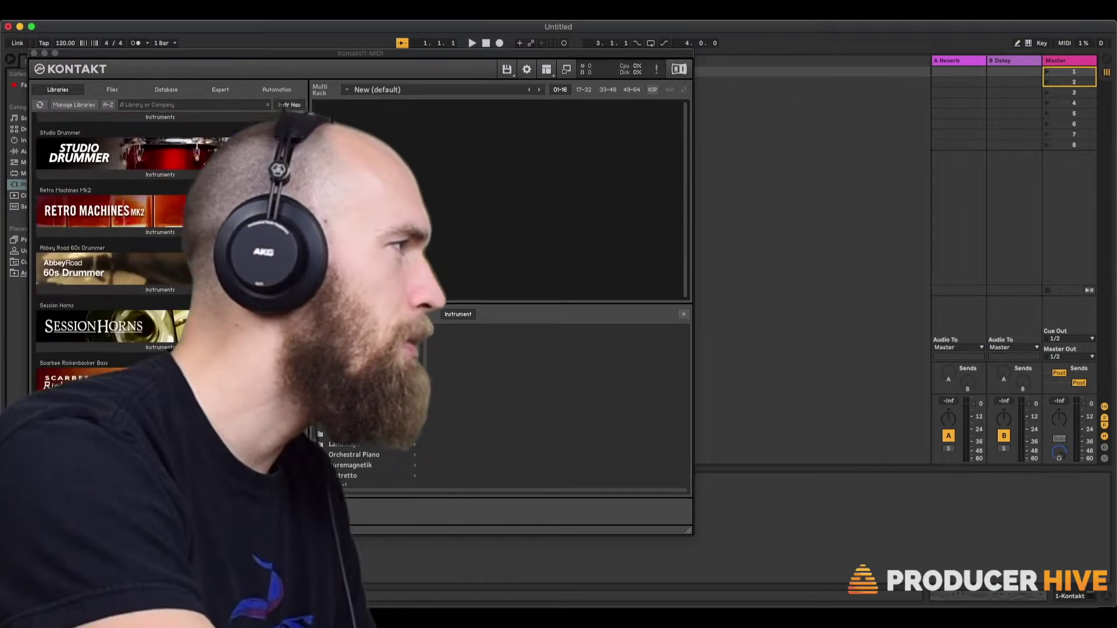
scroll(113, 250, "down", 20)
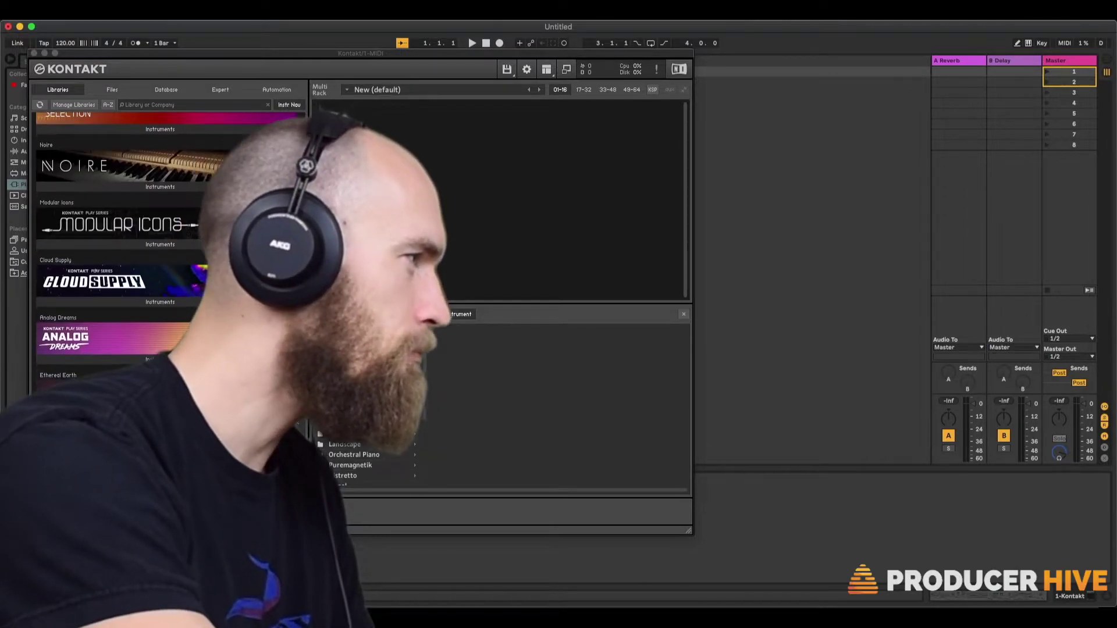
scroll(113, 250, "down", 12)
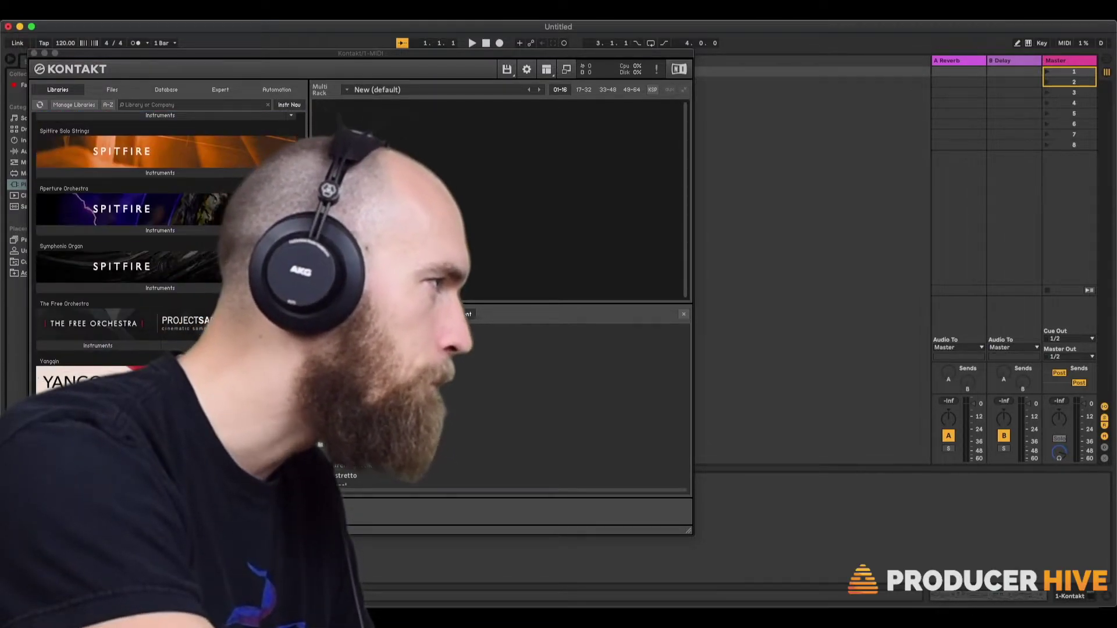
scroll(113, 250, "up", 2)
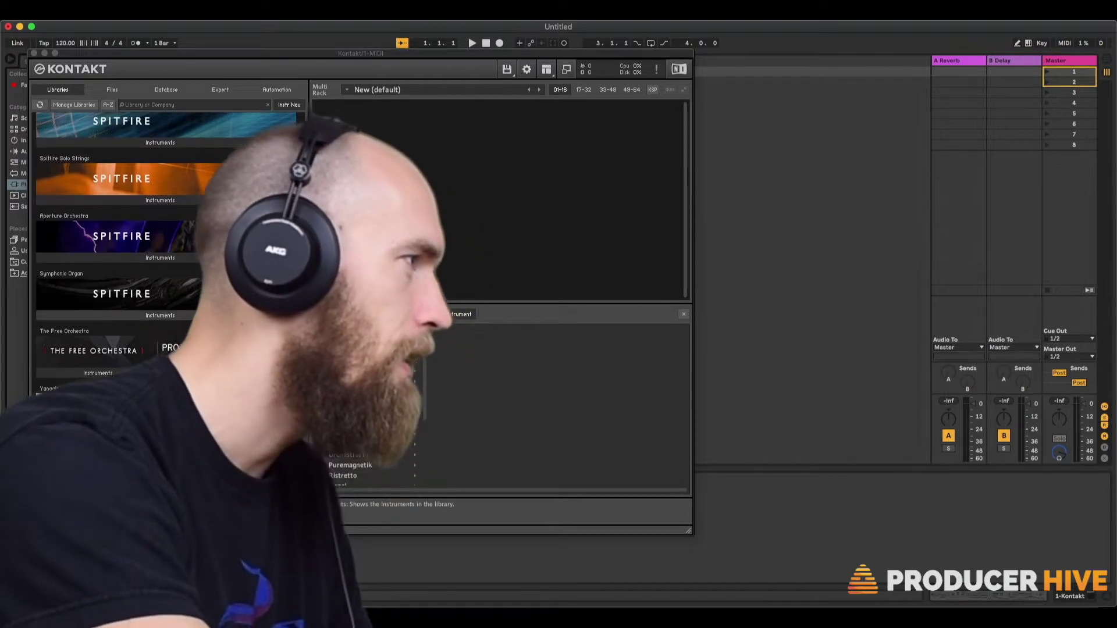
left_click(160, 316)
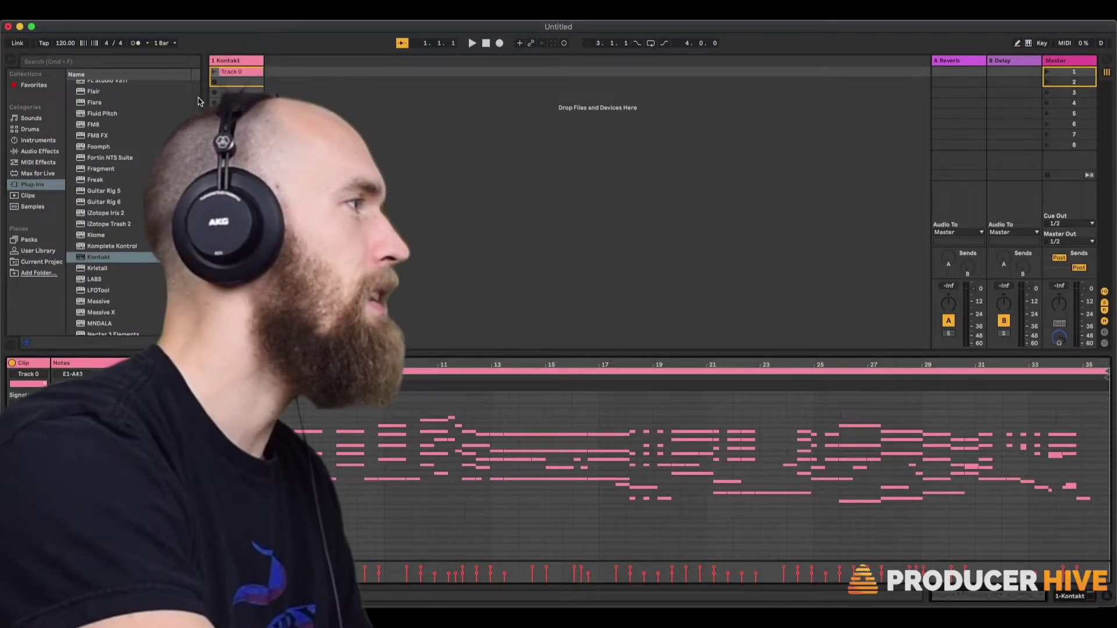
left_click(214, 72)
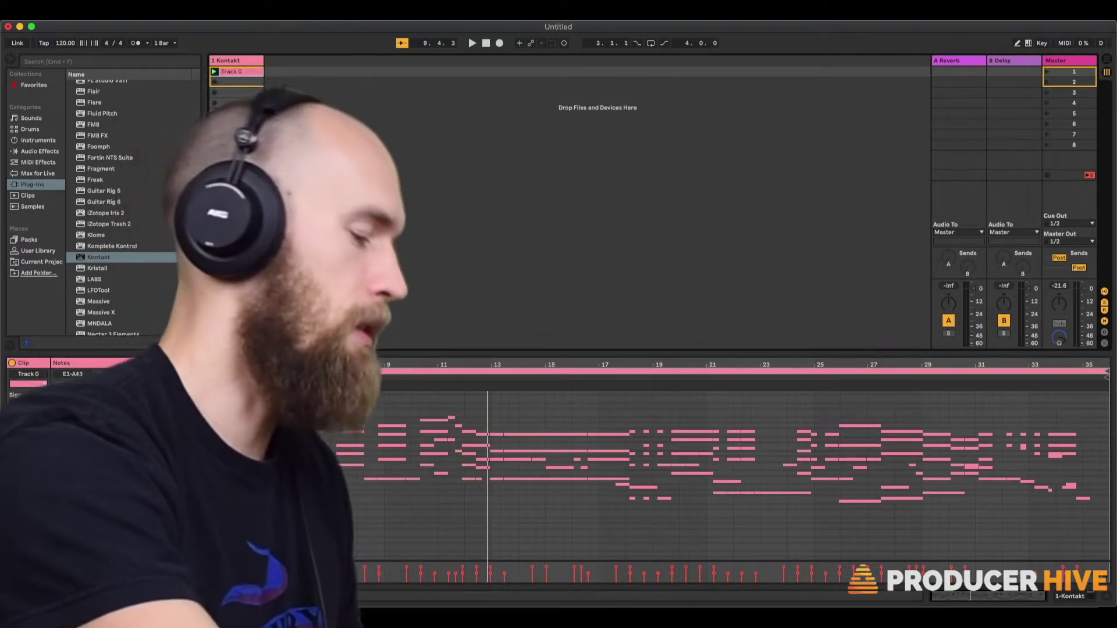
Duplicate the Kontakt track twice to get three identical tracks with the Track 0 clip.
left_click(244, 62)
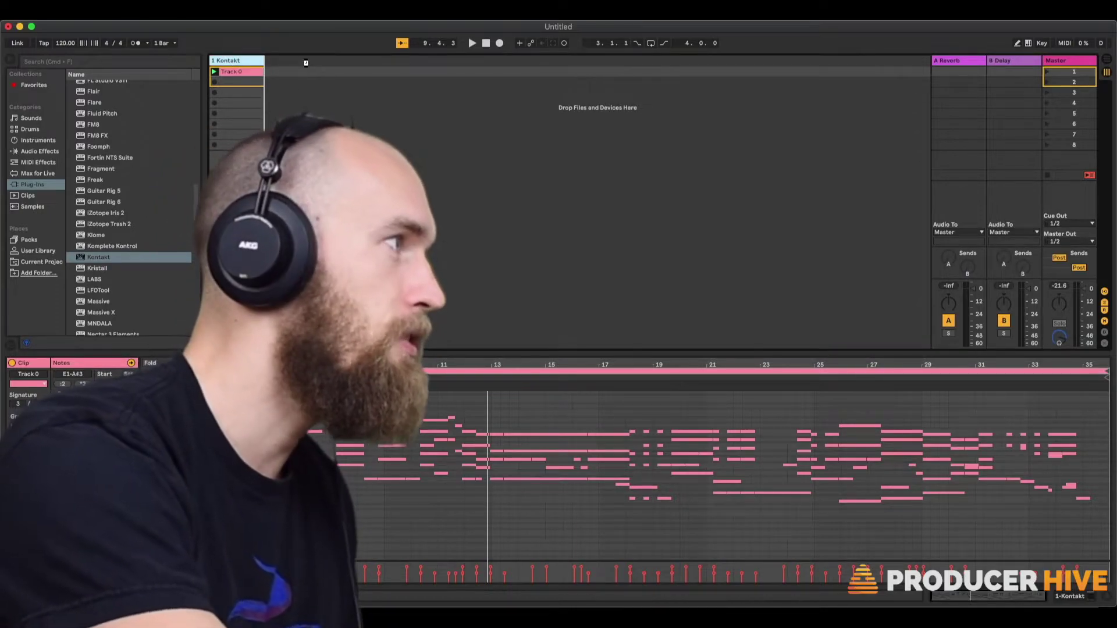
key("super+d")
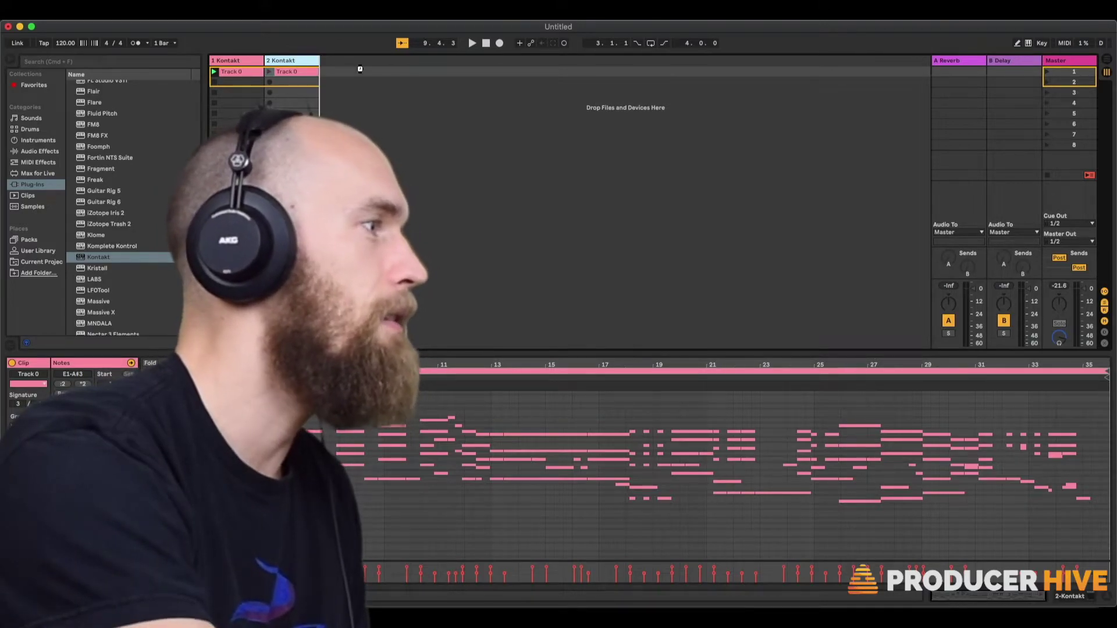
key("super+d")
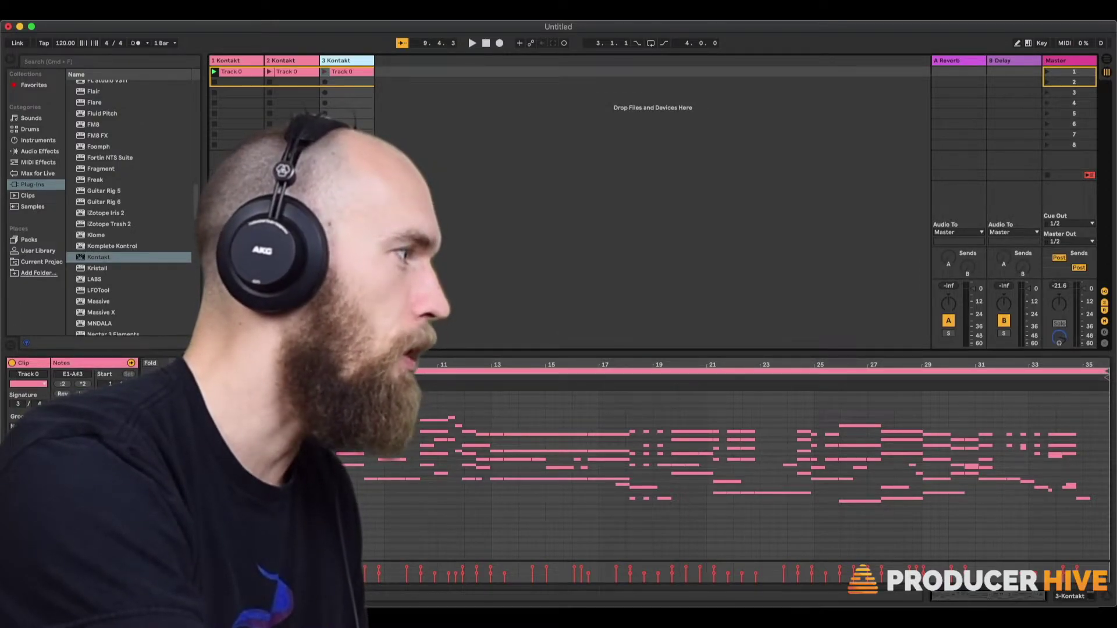
Rename the second Kontakt track as Baritone.
left_click(235, 74)
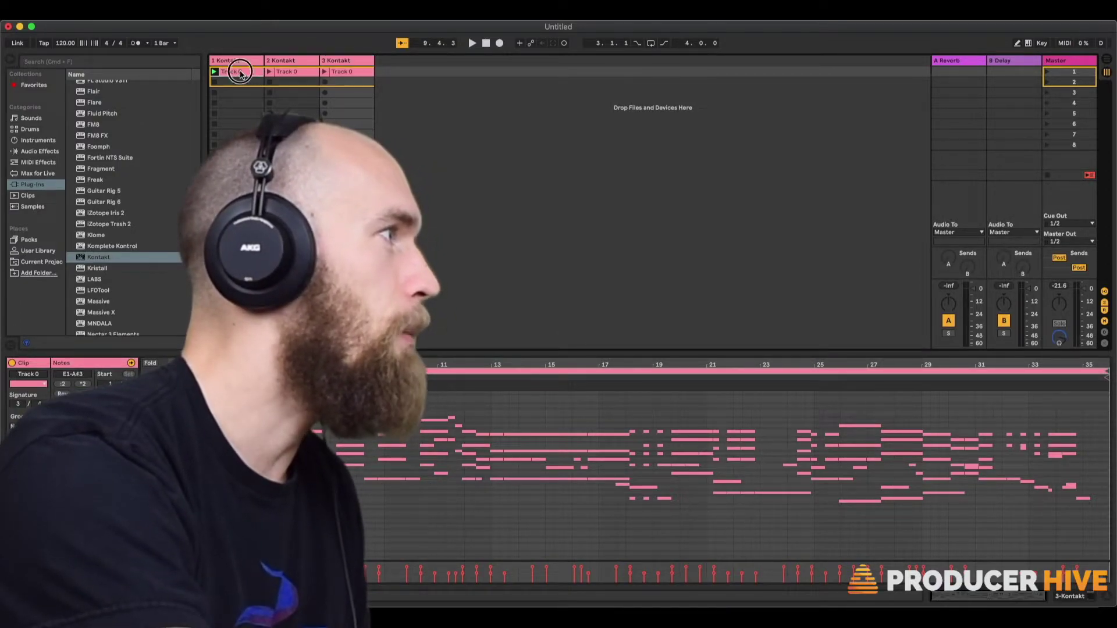
left_click(295, 59)
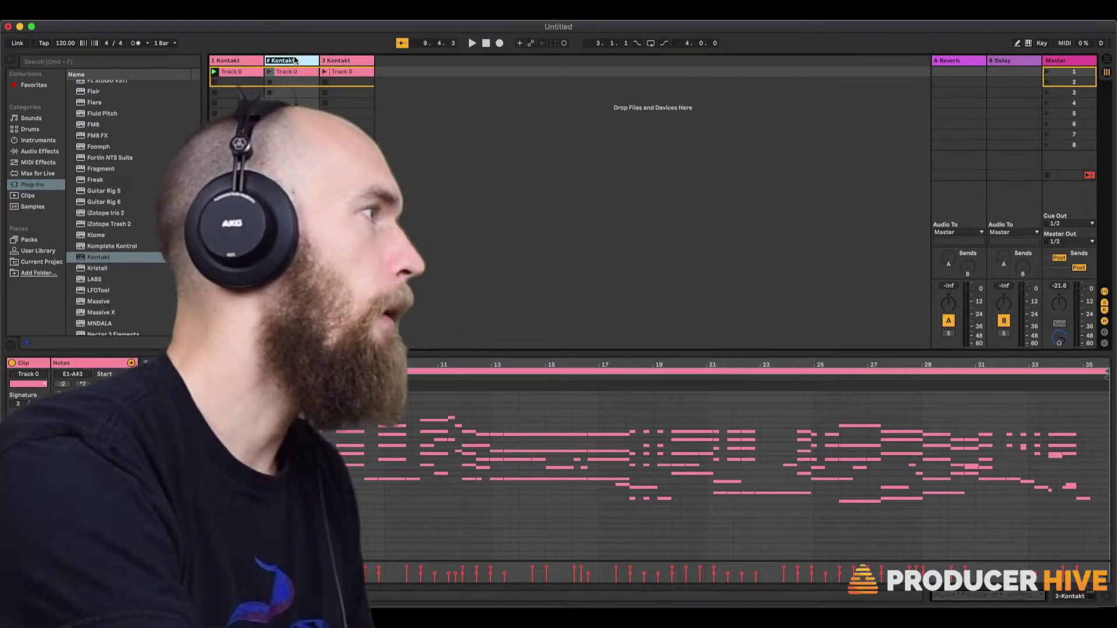
key("super+r")
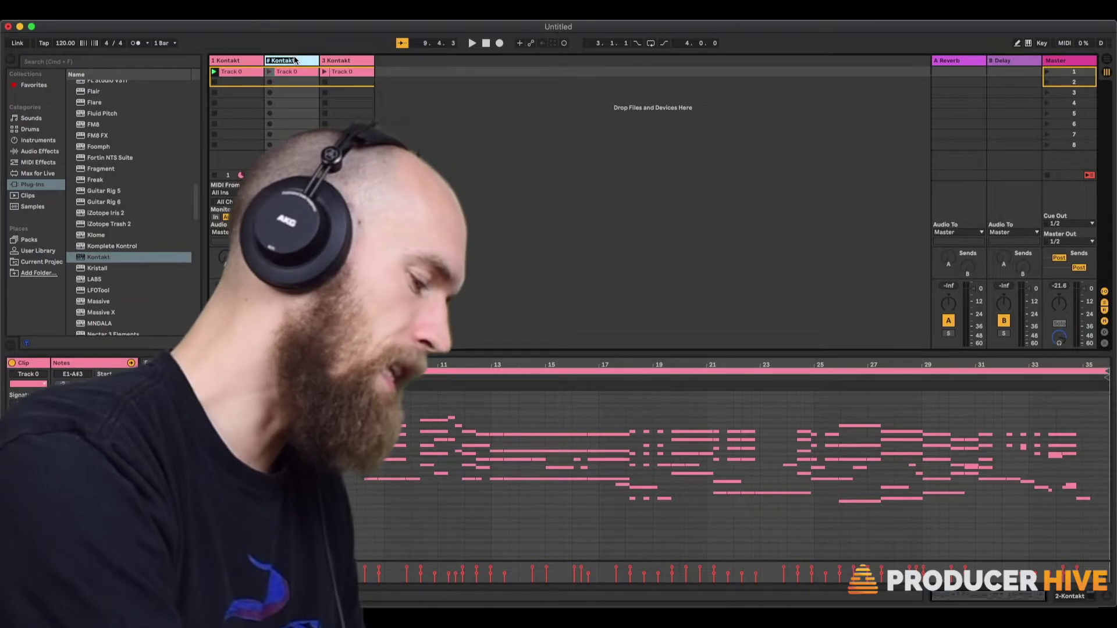
type("Bariton")
key("Return")
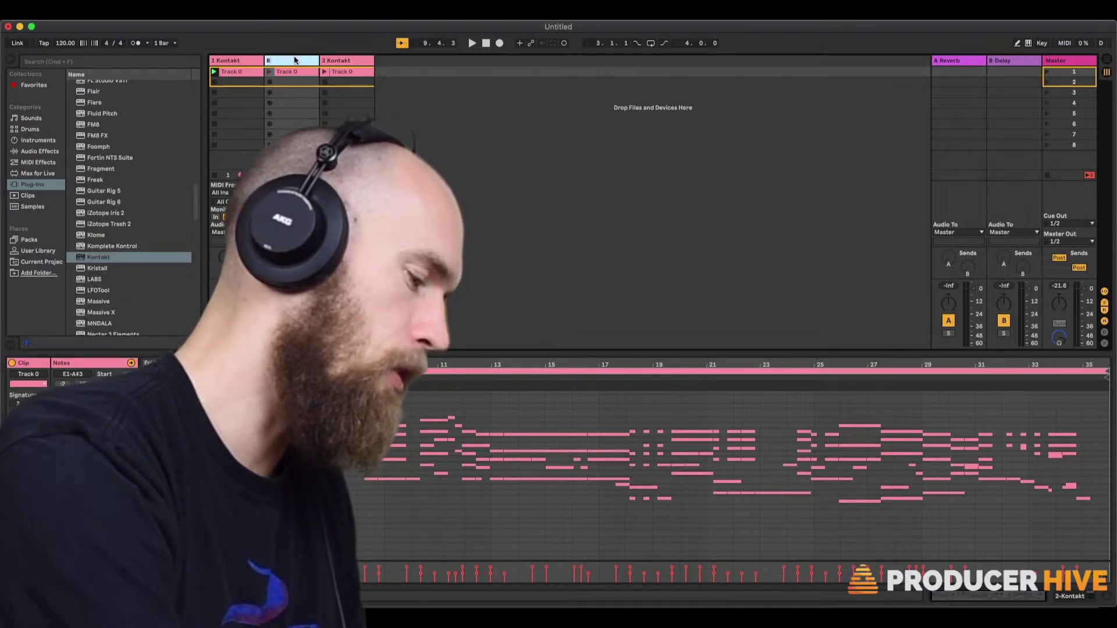
type("e")
key("Return")
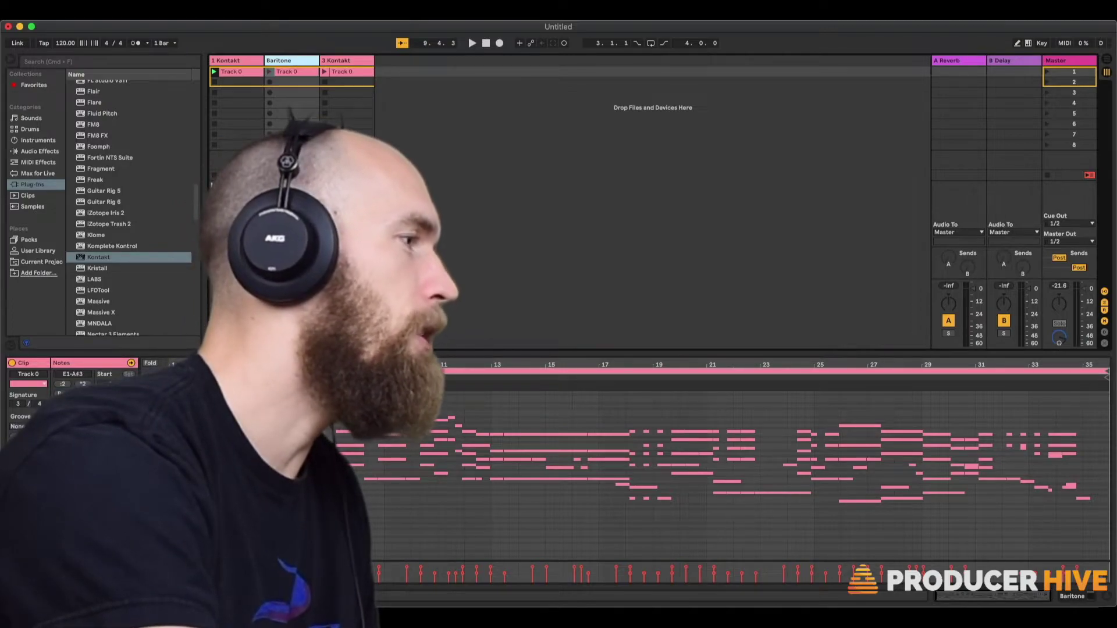
Delete the upper chord notes in the opening bars of the Baritone track's clip.
left_click_drag(314, 422, 342, 451)
key("Delete")
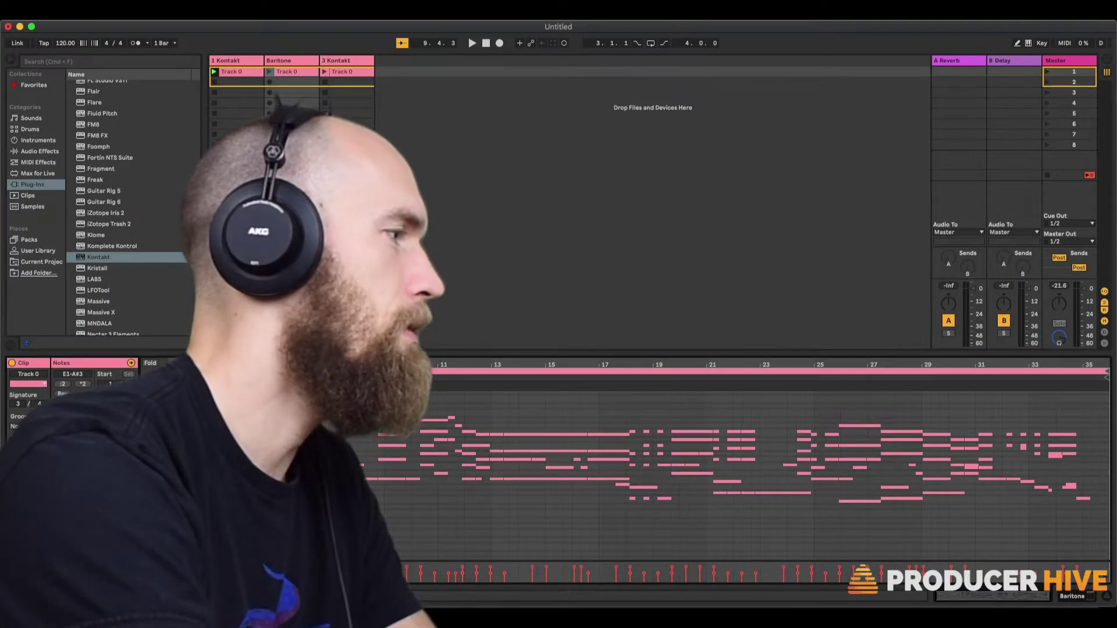
key("Delete")
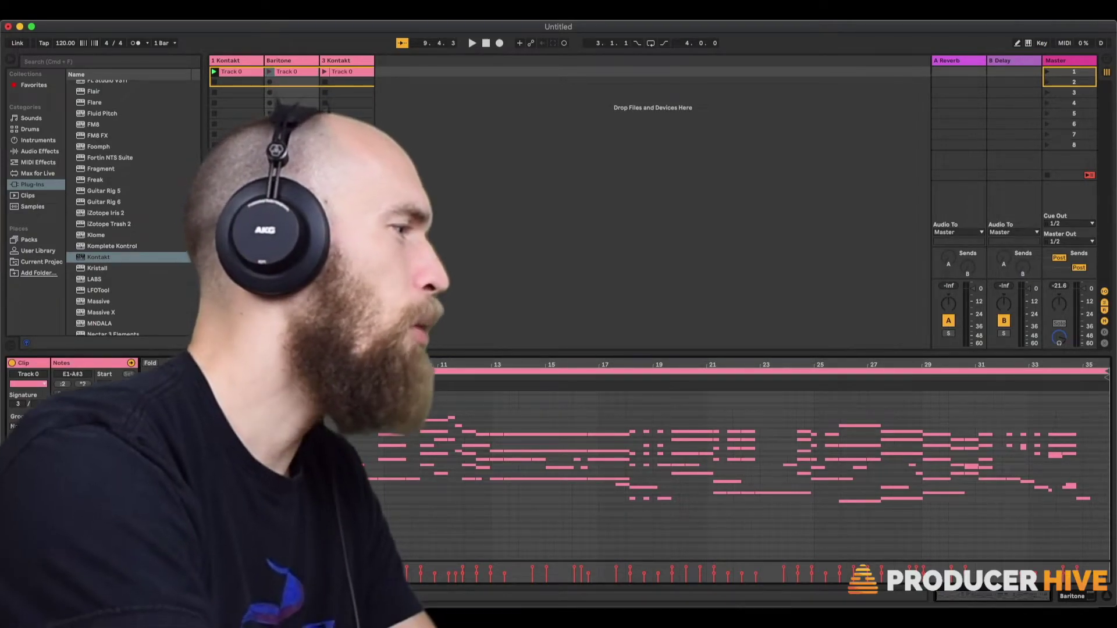
Return playback to the start, play the Baritone clip to check the edit, and stop with the third track's clip selected.
left_click(486, 45)
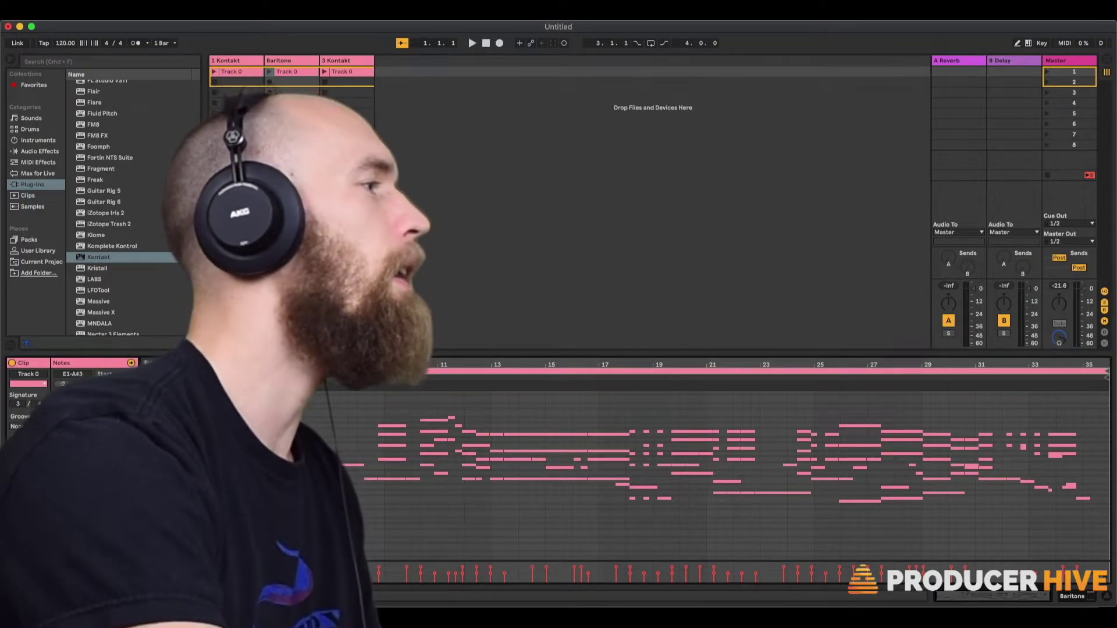
left_click(268, 71)
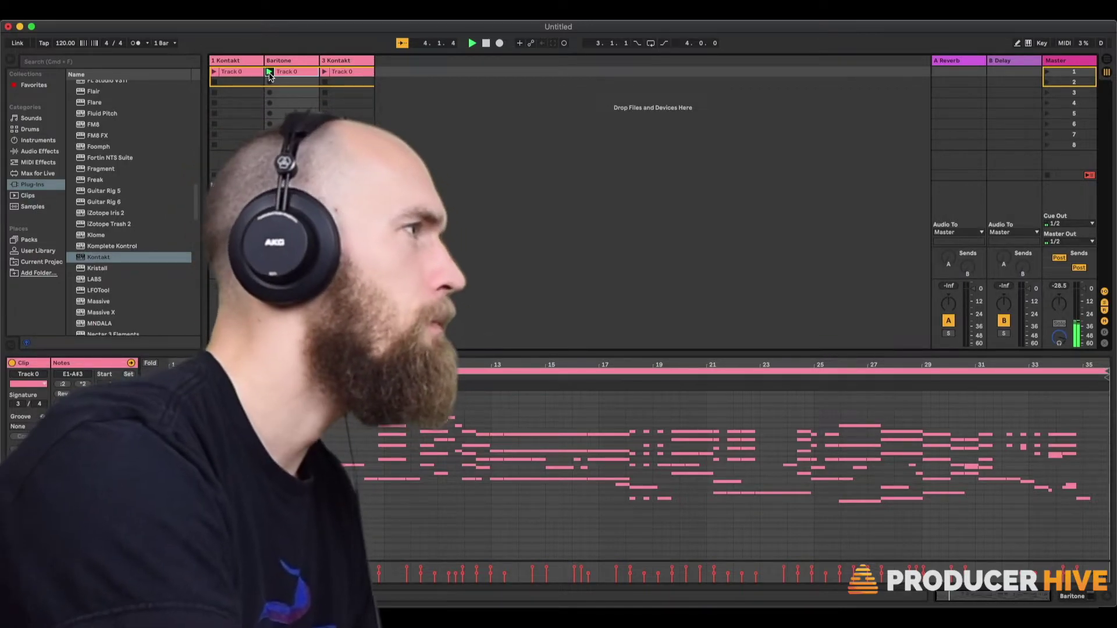
left_click(343, 72)
key("space")
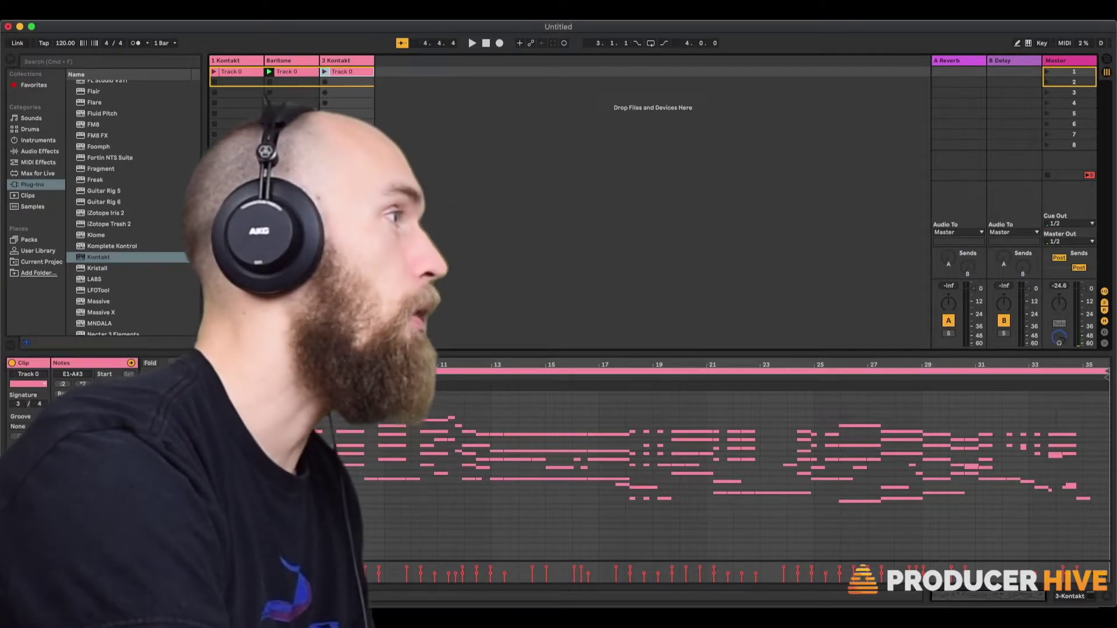
Rename the third Kontakt track as Tenor.
left_click(351, 60)
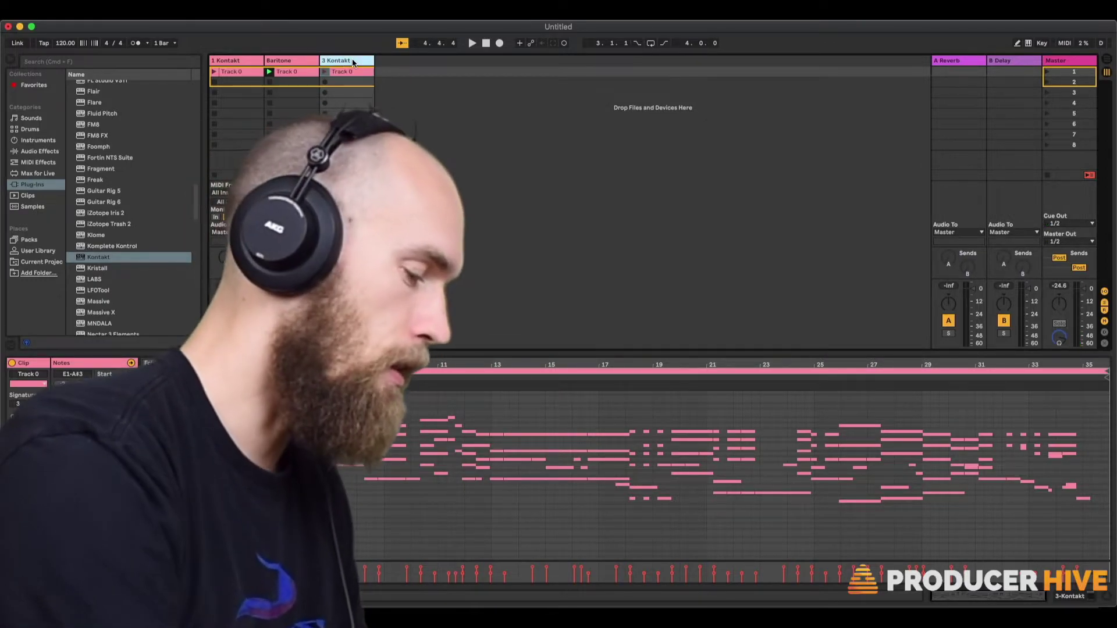
key("super+r")
type("Tenor")
key("Return")
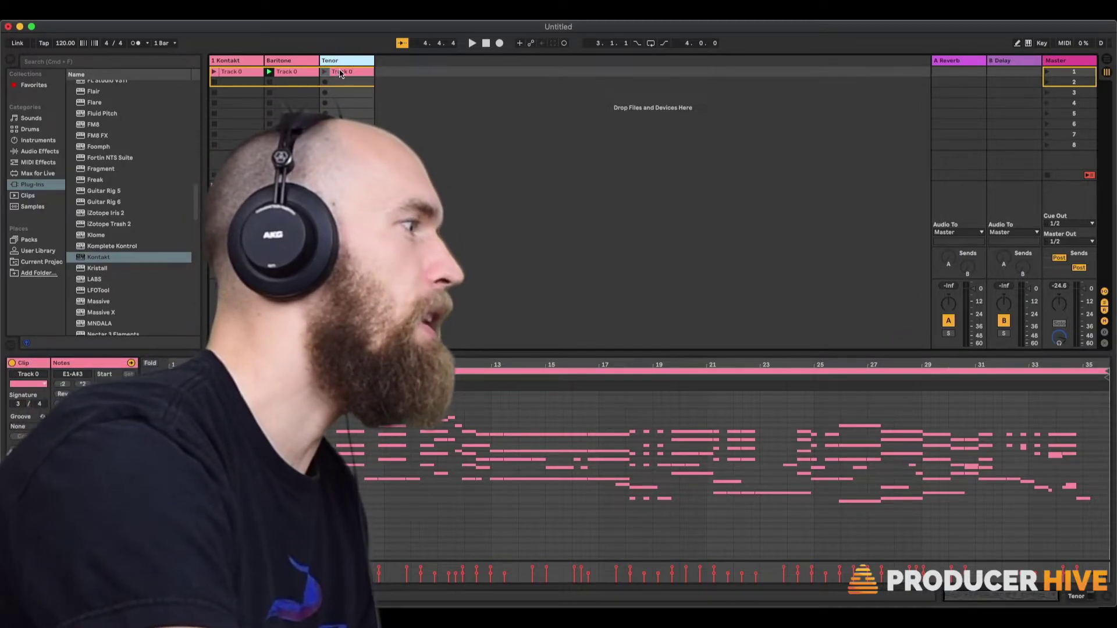
Play the Tenor clip to hear its current notes, and stop playback back at the start.
left_click(341, 72)
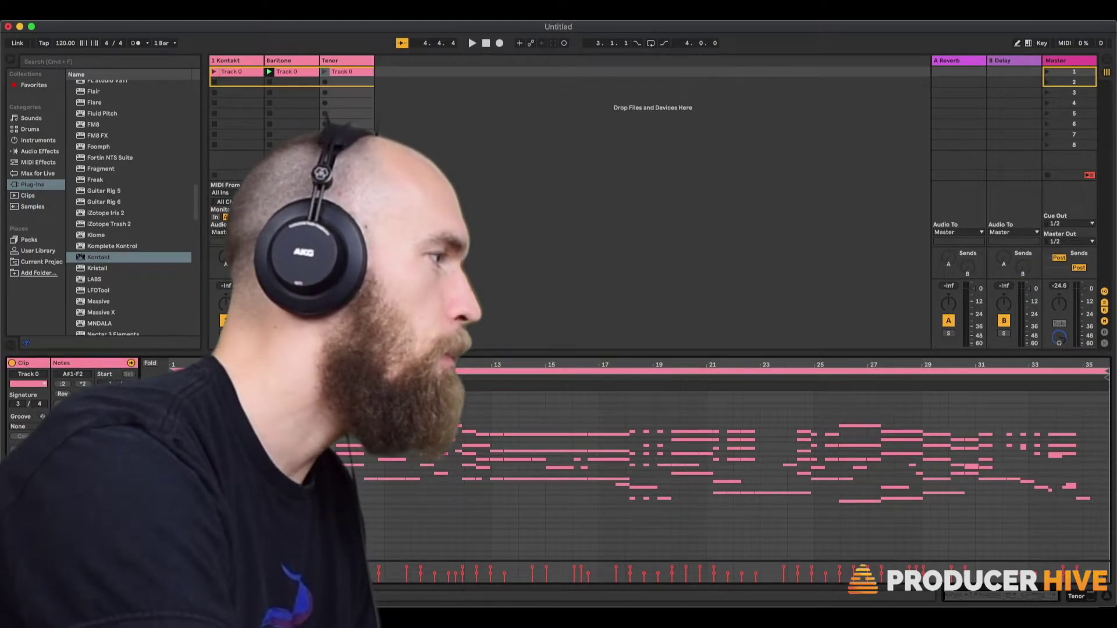
key("Escape")
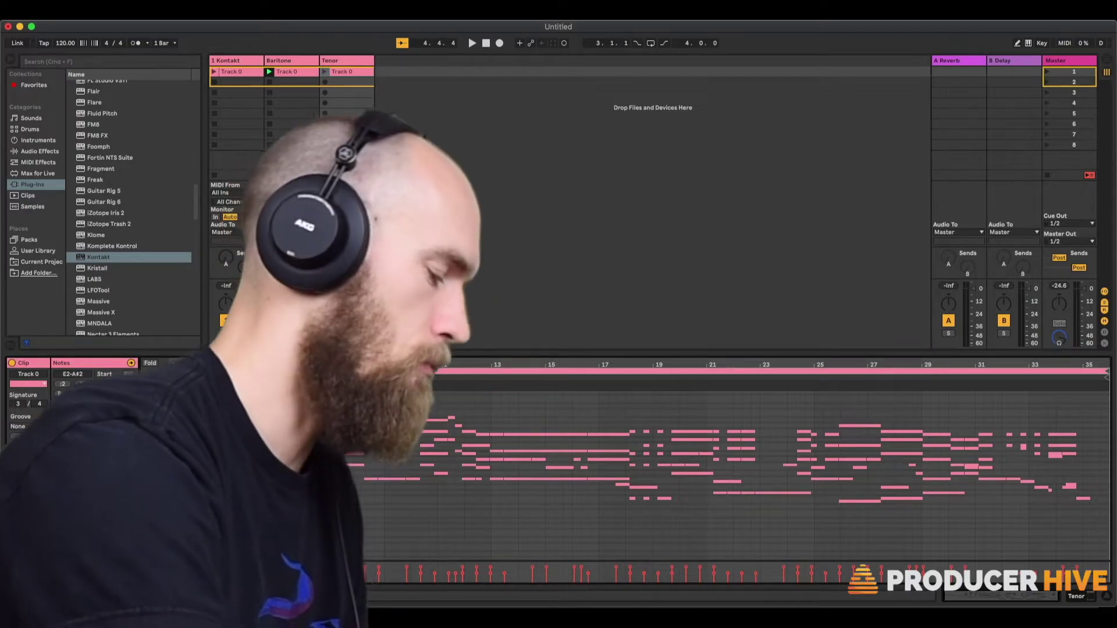
key("shift+Up")
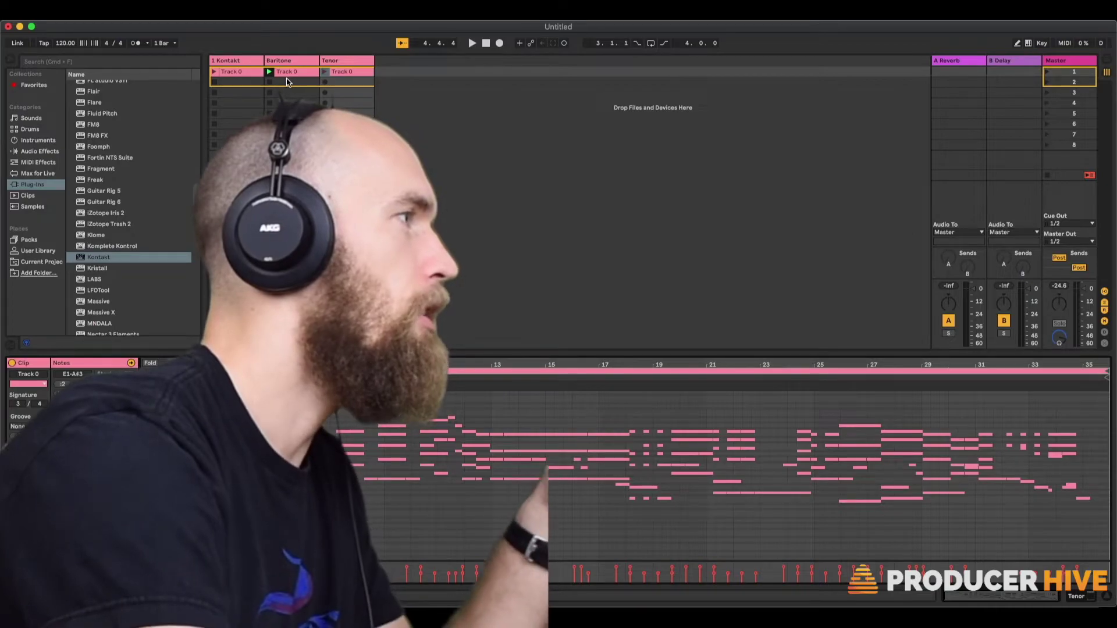
left_click(324, 73)
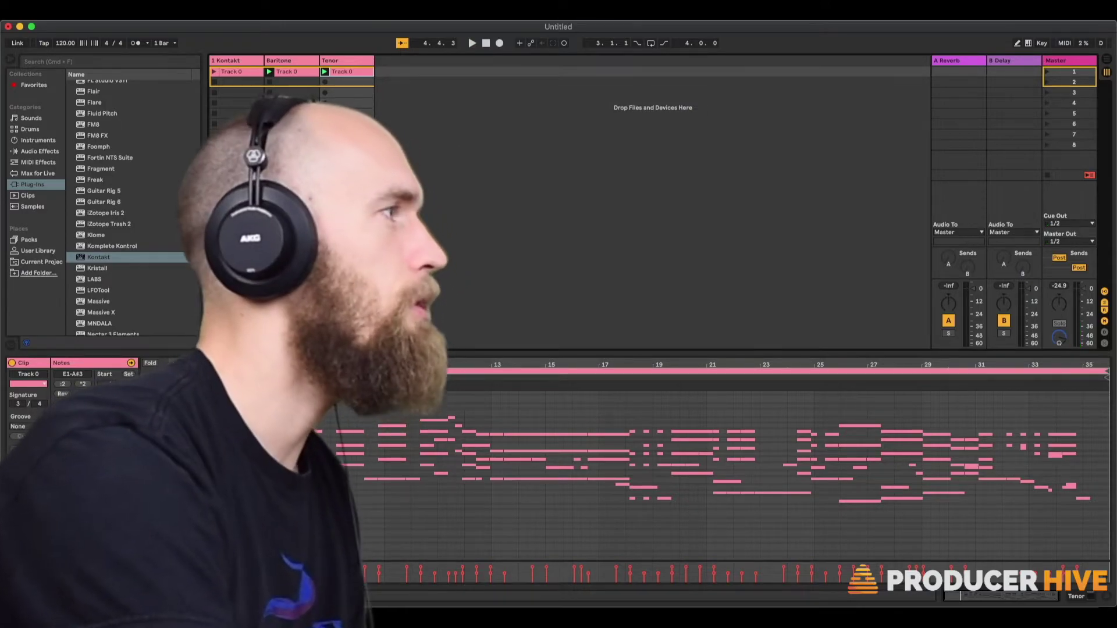
left_click(486, 44)
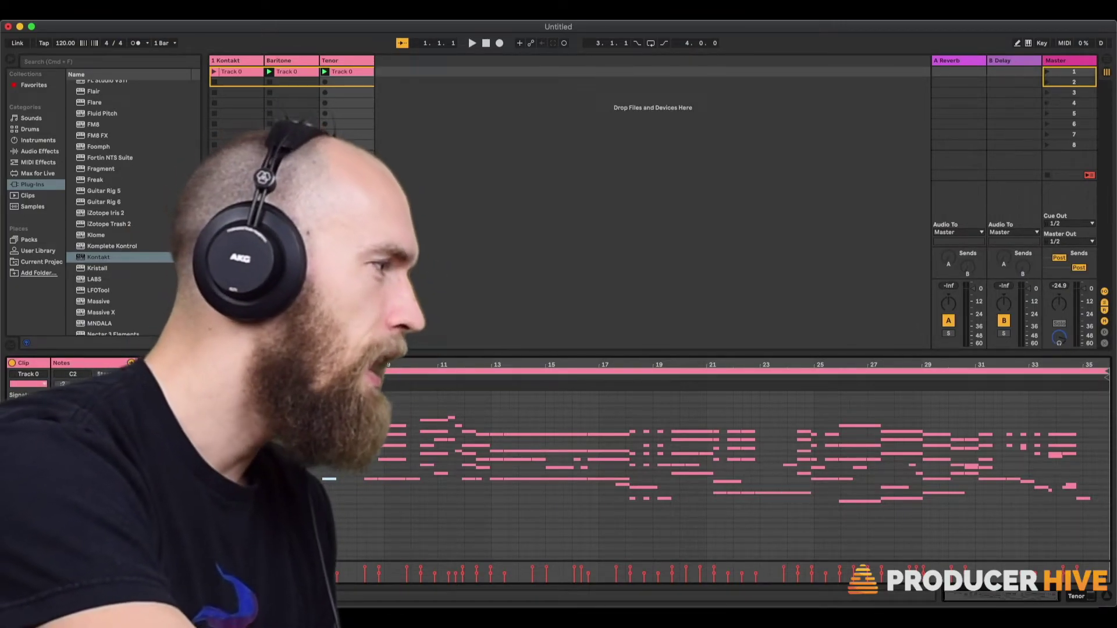
Select the tenor-line notes across the clip, duplicate the Tenor track, and replace the duplicate's clip with one holding only those notes.
left_click(99, 257)
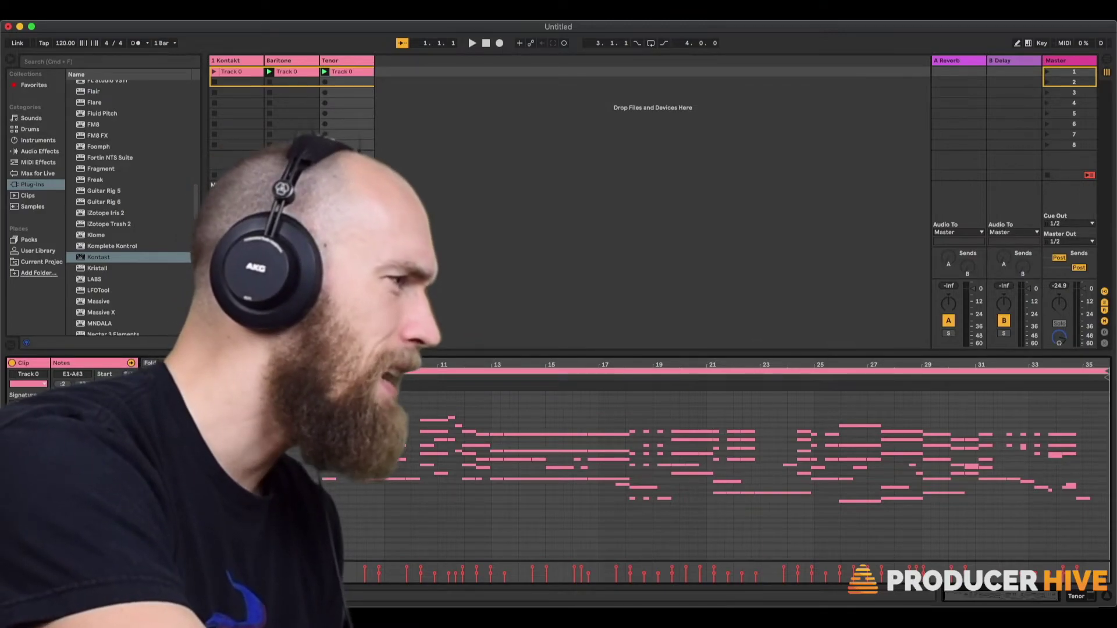
left_click_drag(361, 558, 1076, 569)
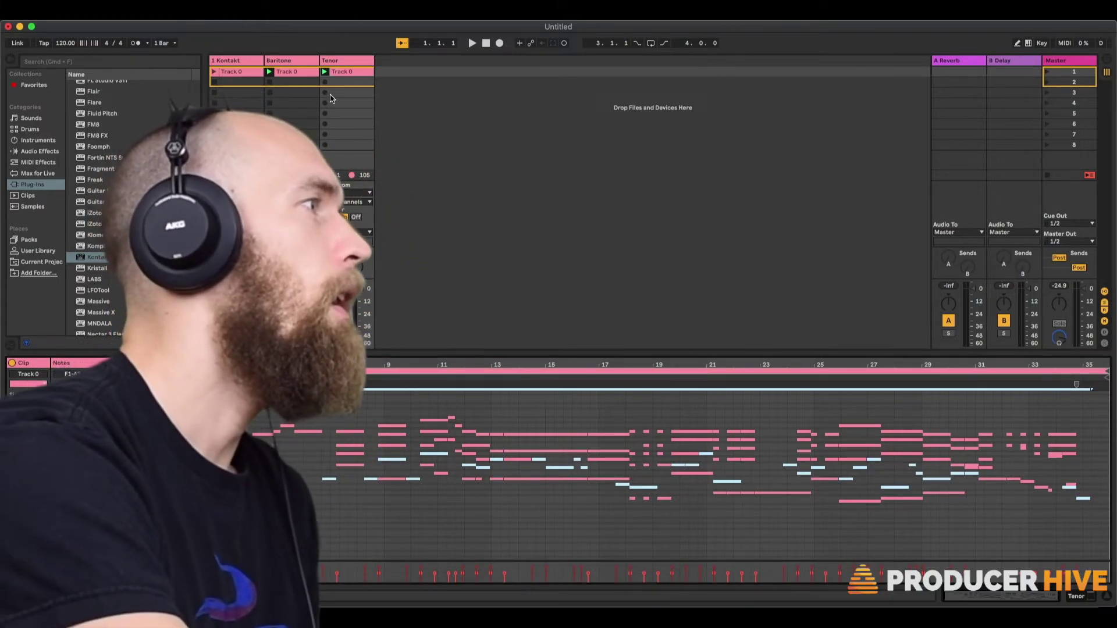
left_click(352, 61)
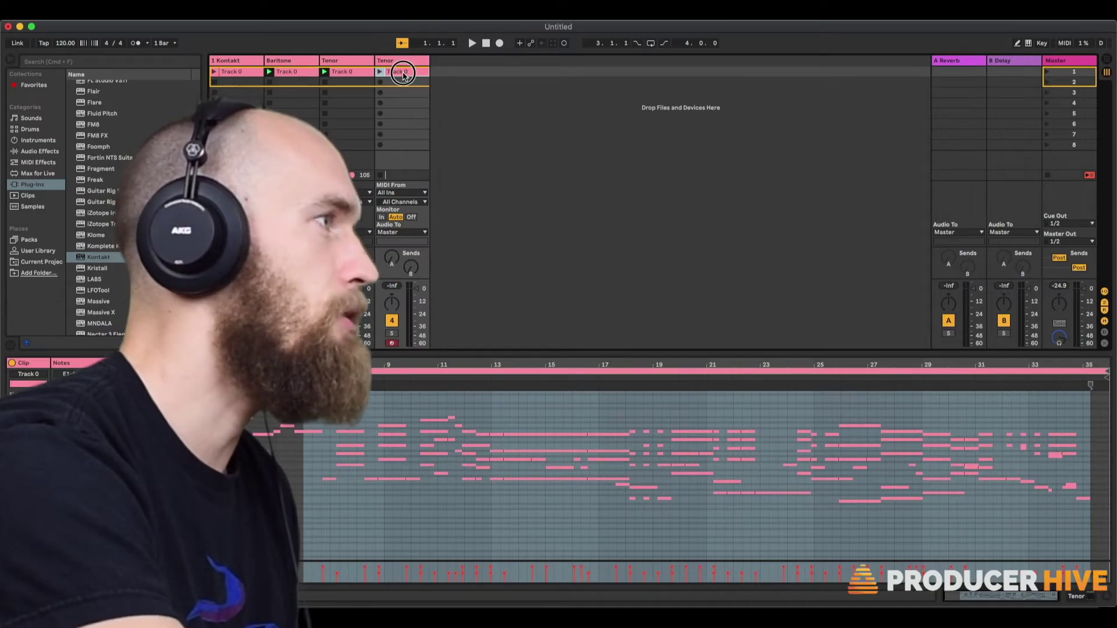
key("super+d")
key("Delete")
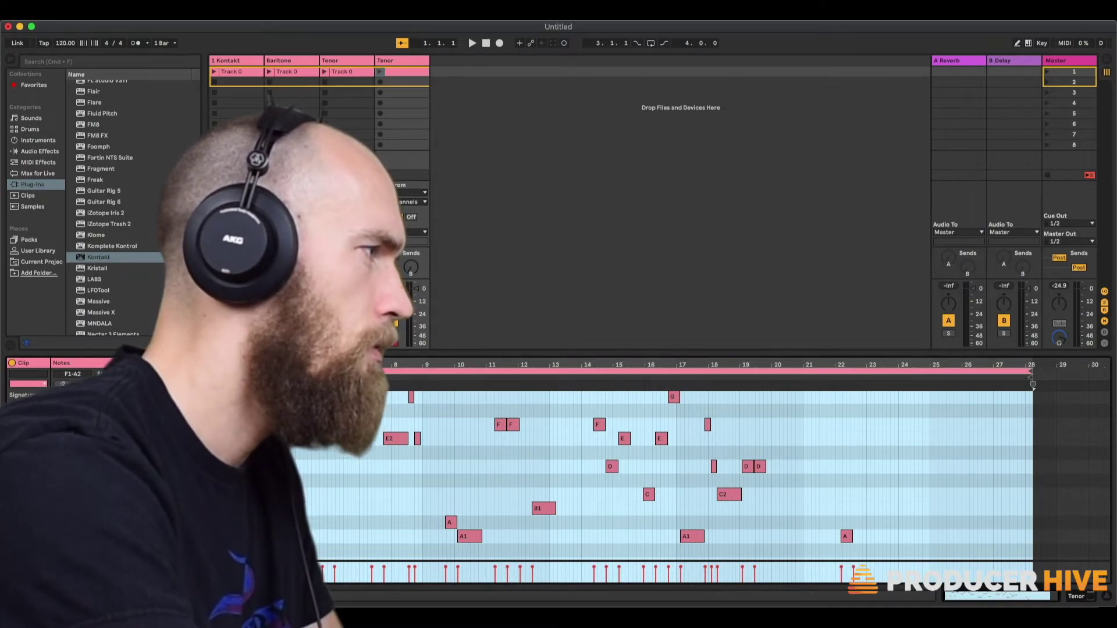
Play the new clip on the duplicated Tenor track to check the isolated voice against its notes, and stop playback.
key("space")
scroll(643, 476, "up", 1)
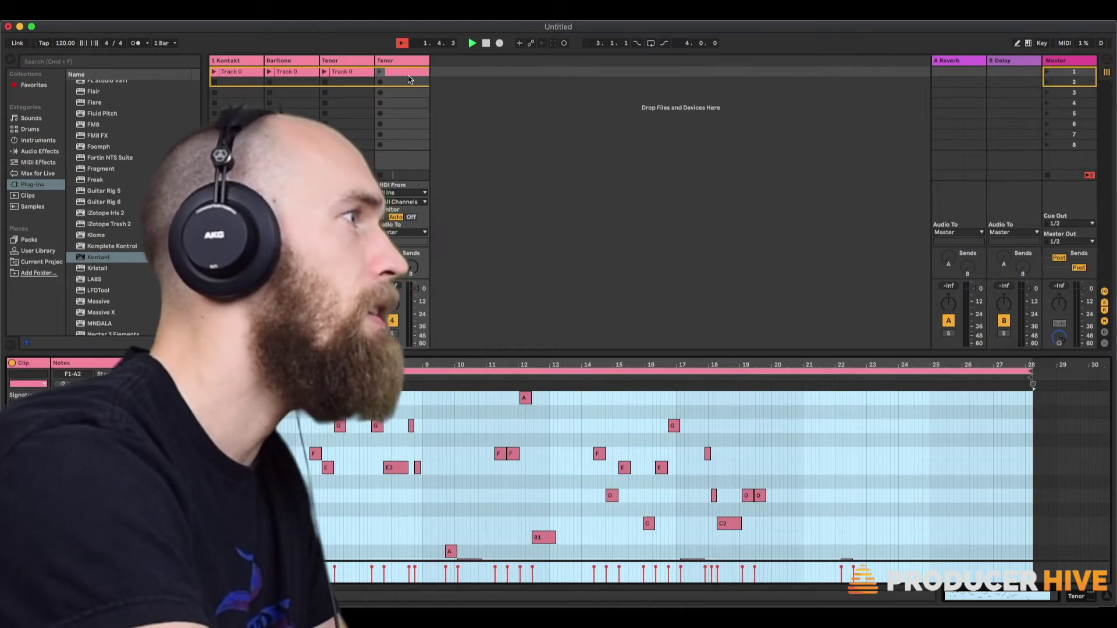
left_click(380, 71)
key("space")
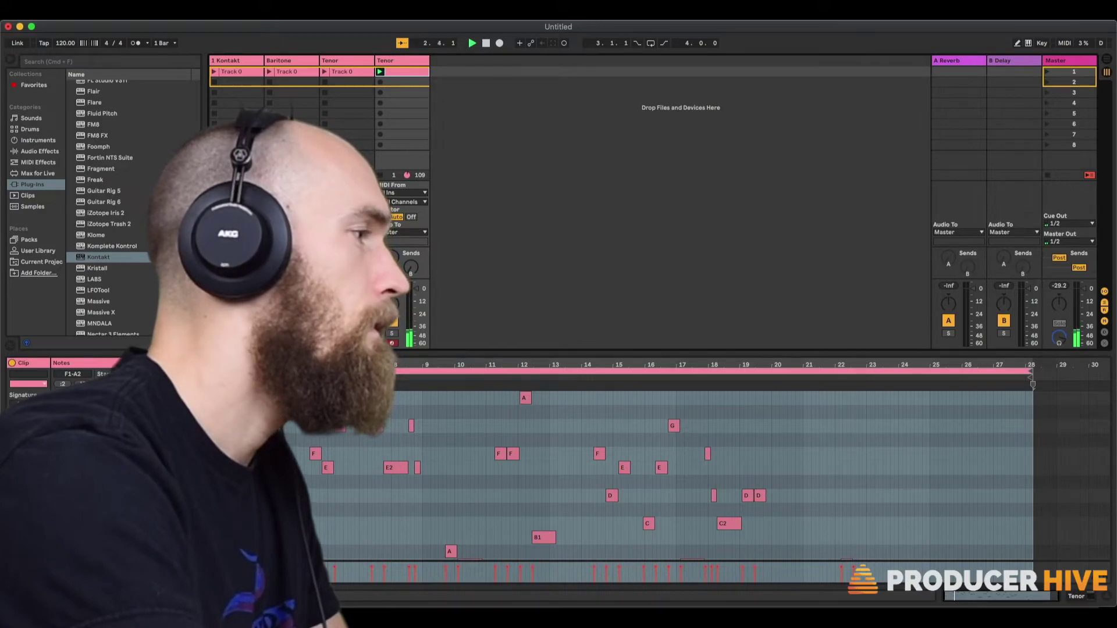
scroll(356, 468, "up", 4)
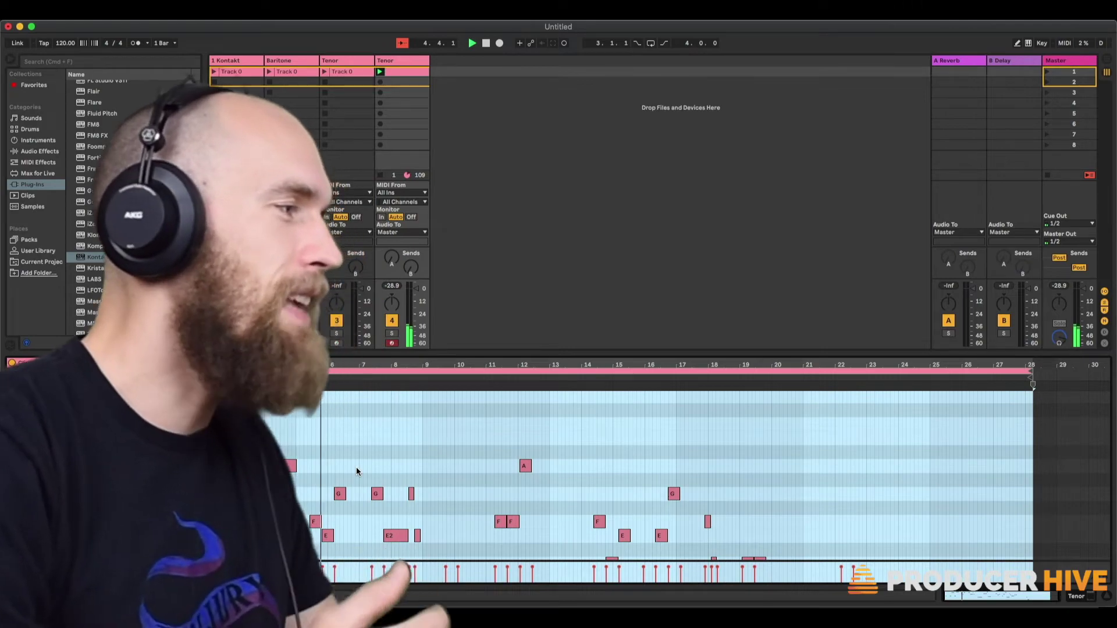
scroll(340, 466, "down", 2)
scroll(340, 465, "down", 1)
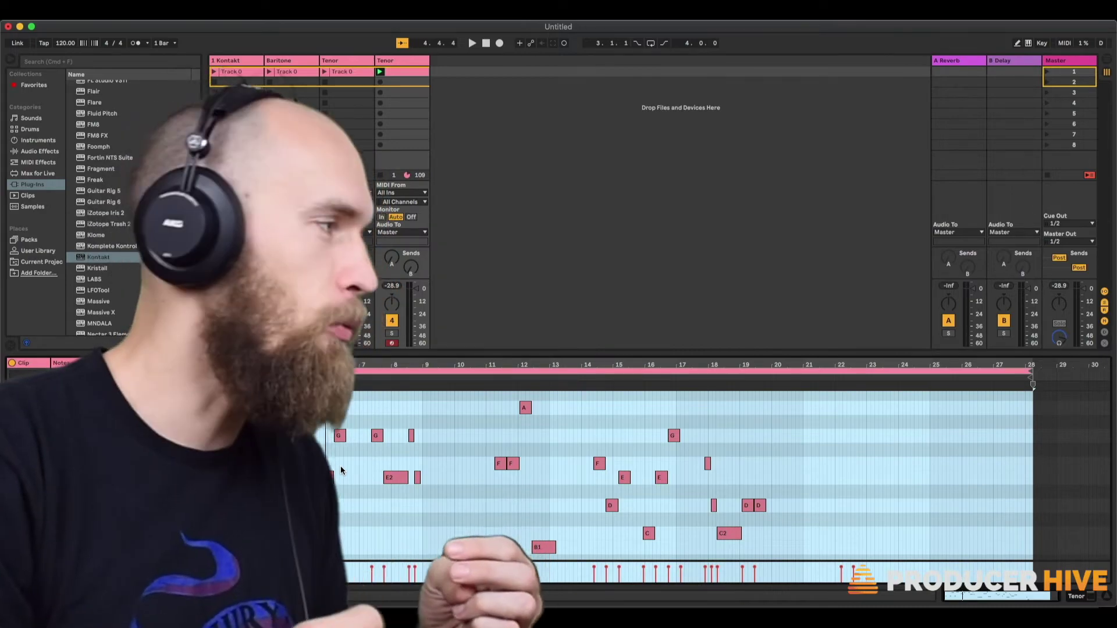
Select the adjacent F and E notes just before bar 6 in the duplicated Tenor track's clip.
left_click_drag(306, 455, 340, 487)
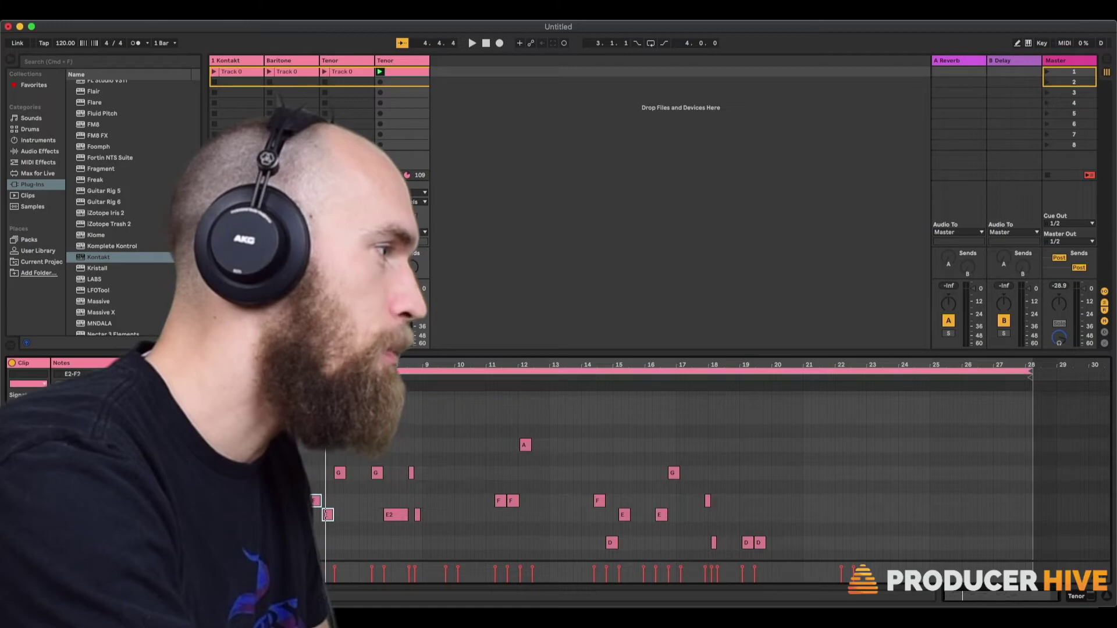
scroll(315, 464, "up", 3)
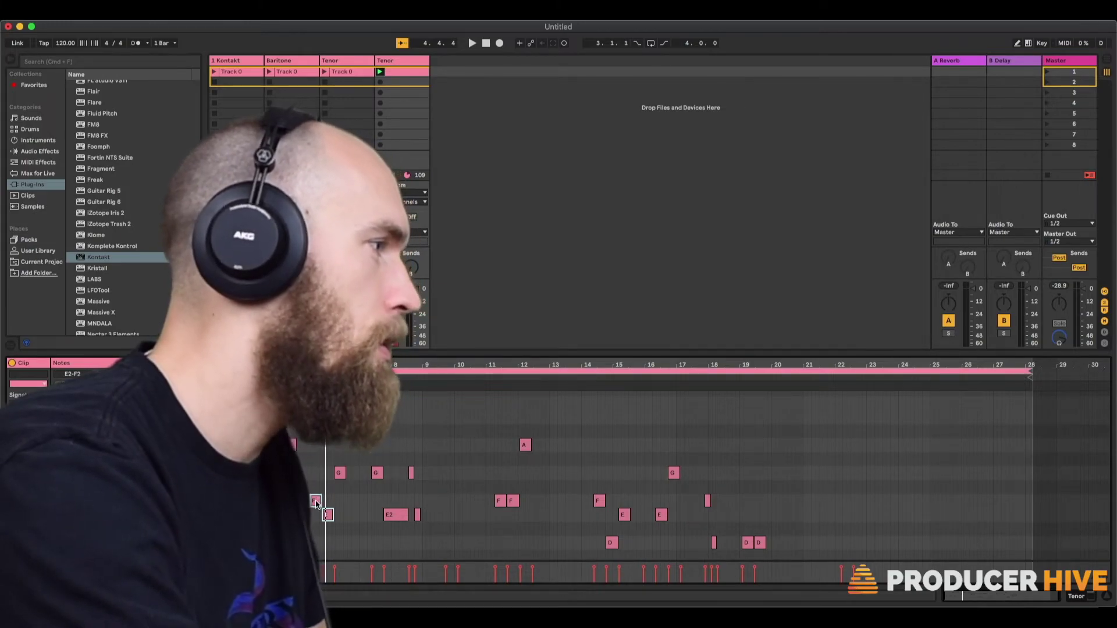